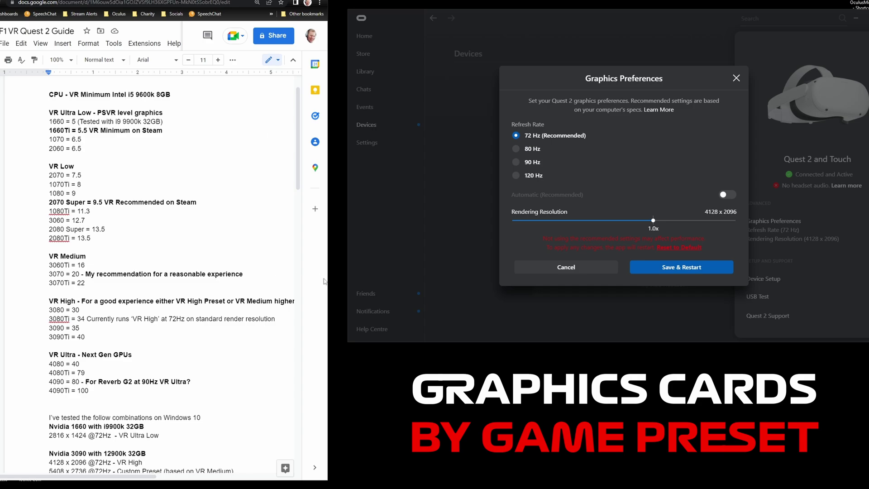
# Widen the Chrome window so full guide lines like the VR High heading fit.
pyautogui.moveTo(328, 283); pyautogui.dragTo(379, 282)
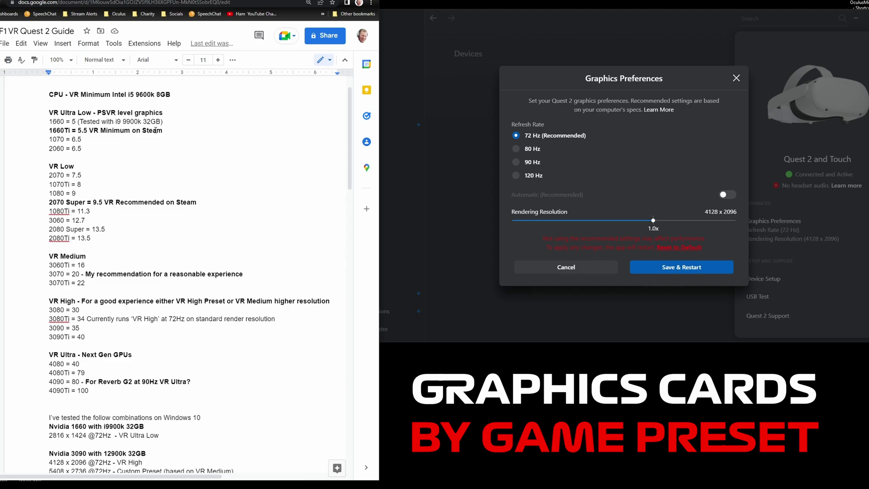
# Highlight the 1660Ti entry, the minimum CPU requirement and the 8GB memory requirement.
pyautogui.doubleClick(50, 131)
pyautogui.moveTo(172, 94)
pyautogui.mouseDown()
pyautogui.moveTo(67, 94)
pyautogui.moveTo(112, 96)
pyautogui.mouseUp()
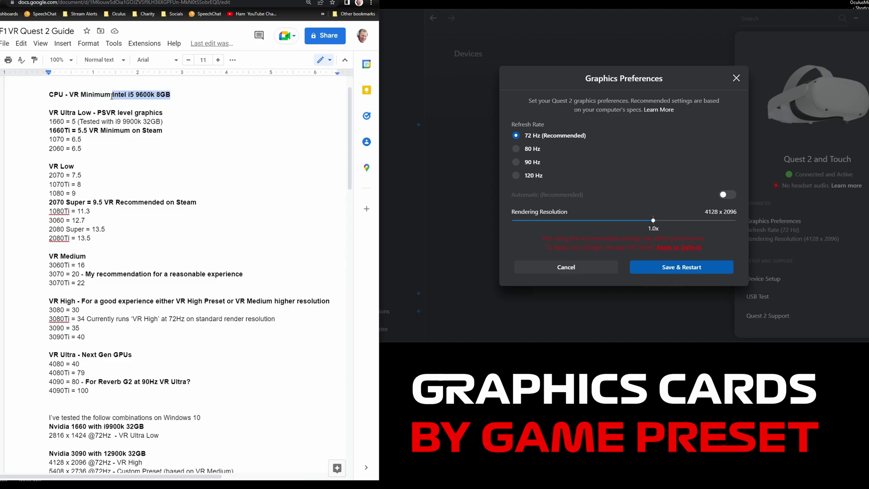
pyautogui.click(174, 121)
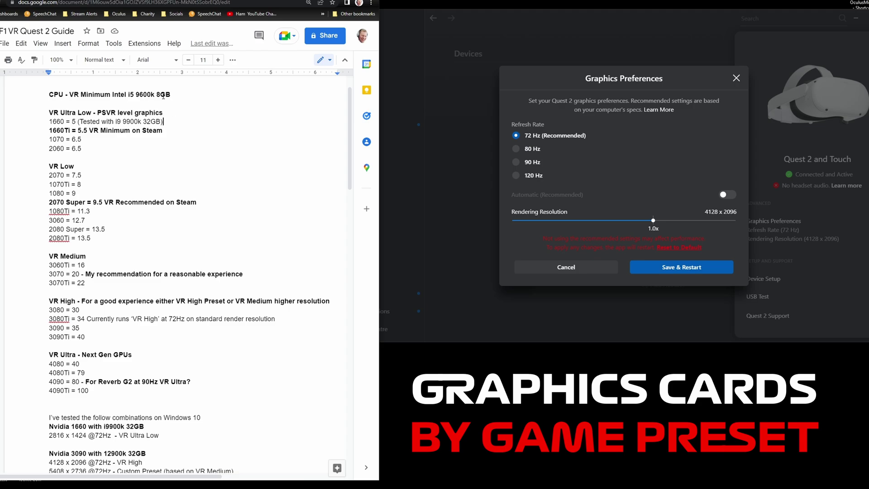
pyautogui.moveTo(158, 94); pyautogui.dragTo(175, 96)
pyautogui.press('Right')
# Highlight the 1660 card, its tested i9 9900k 32GB system note and its score of 5.
pyautogui.moveTo(50, 121); pyautogui.dragTo(66, 121)
pyautogui.moveTo(81, 121); pyautogui.dragTo(161, 121)
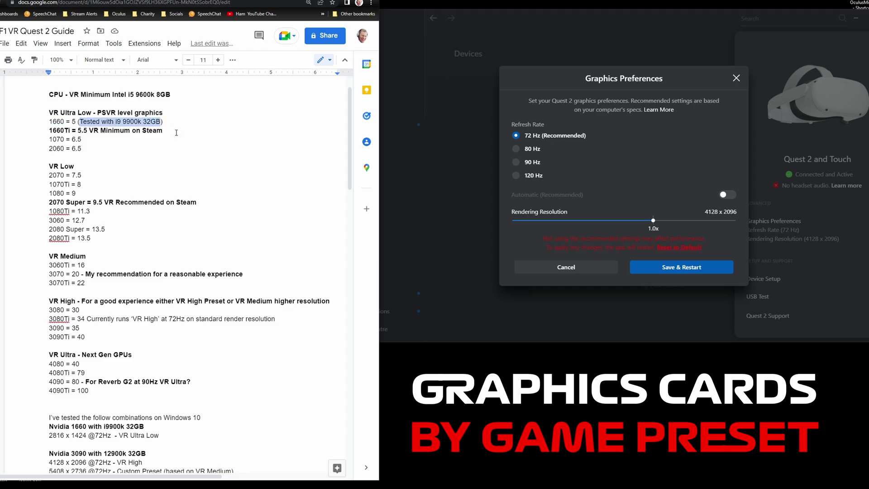
pyautogui.doubleClick(74, 122)
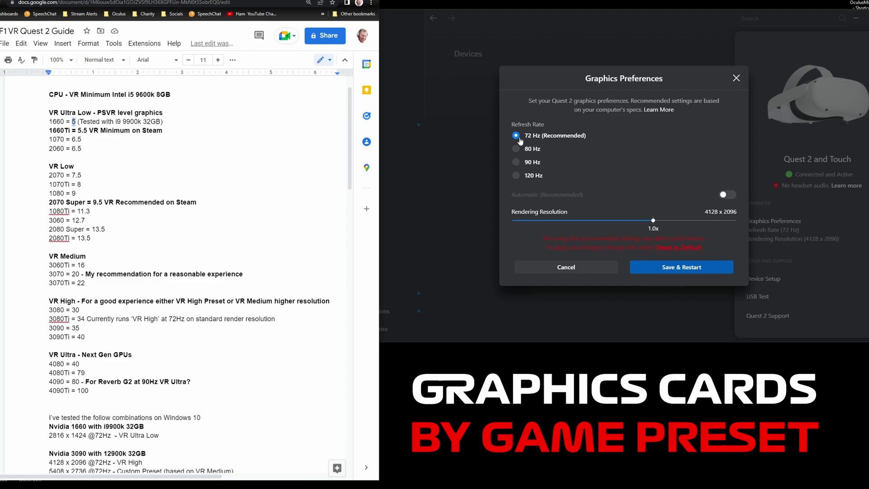
# Lower Quest 2 rendering resolution to 0.7x (2784 x 1408), then highlight the guide's VR Ultra Low heading.
pyautogui.moveTo(653, 220)
pyautogui.mouseDown()
pyautogui.moveTo(513, 226)
pyautogui.moveTo(523, 227)
pyautogui.mouseUp()
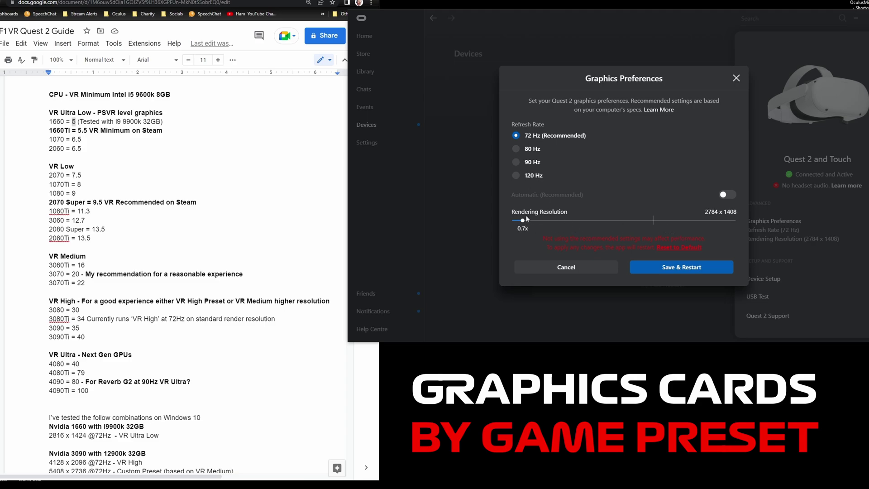
pyautogui.click(93, 112)
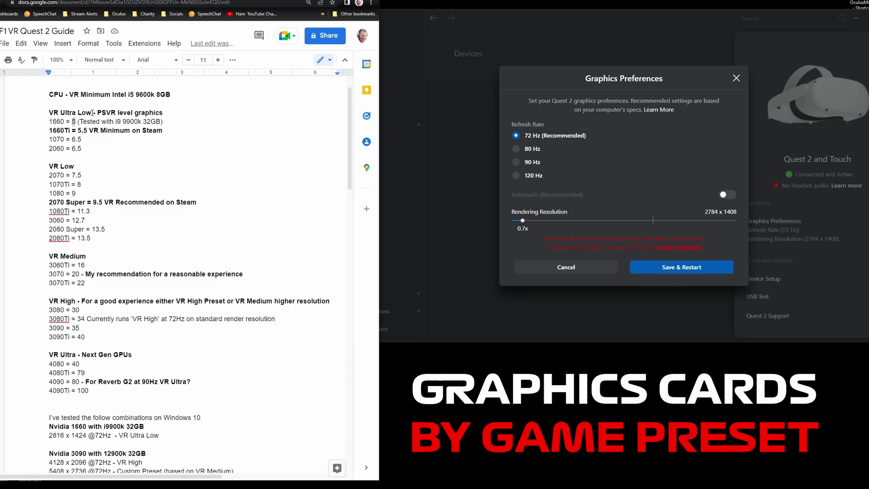
pyautogui.moveTo(92, 113); pyautogui.dragTo(49, 112)
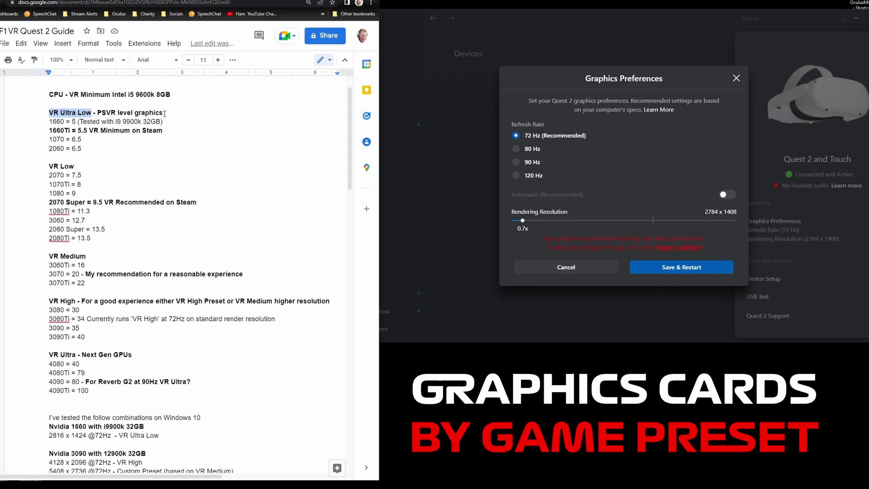
# Highlight the PSVR-level graphics description and the 1070 = 6.5 entry.
pyautogui.moveTo(163, 113); pyautogui.dragTo(100, 115)
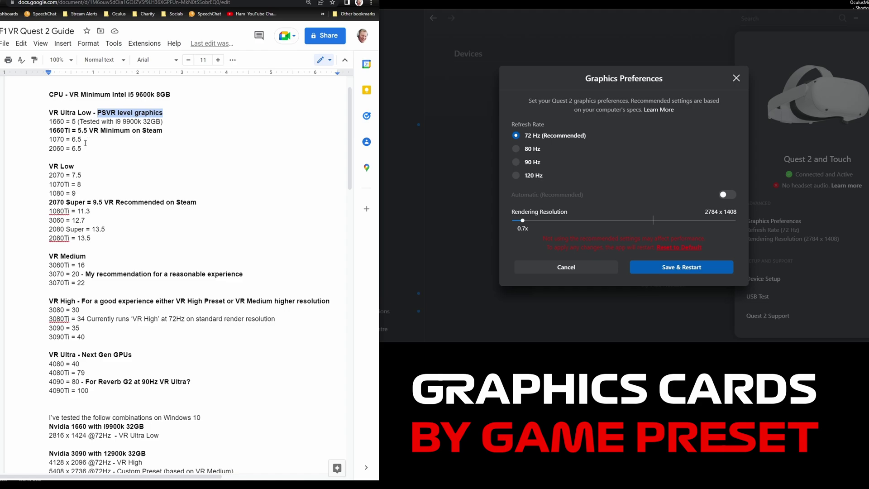
pyautogui.moveTo(82, 139); pyautogui.dragTo(48, 139)
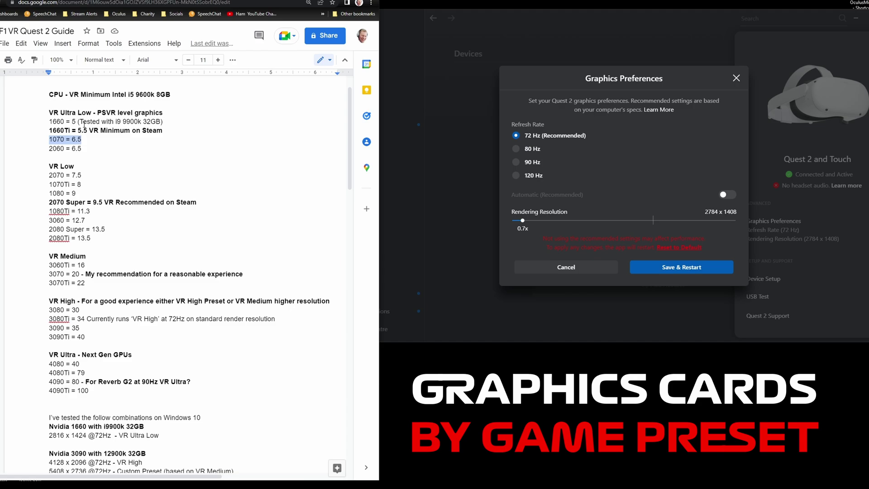
pyautogui.click(118, 175)
# Highlight the VR High card list, the 3080Ti and 3090 lines, and the 3090Ti = 40 line.
pyautogui.scroll(-2, 113, 284)
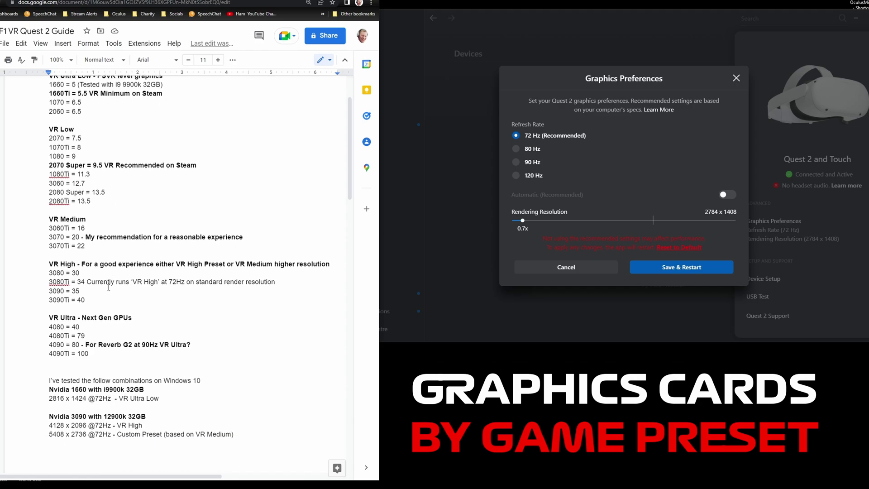
pyautogui.moveTo(50, 272); pyautogui.dragTo(89, 300)
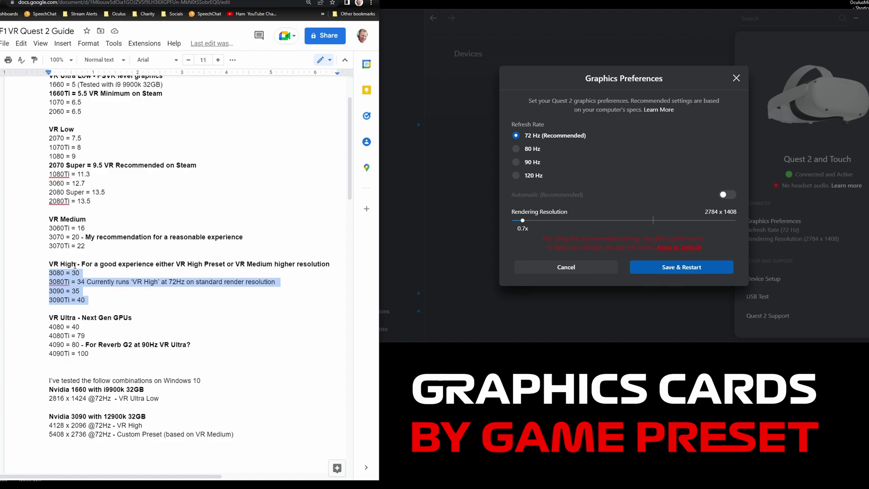
pyautogui.click(77, 282)
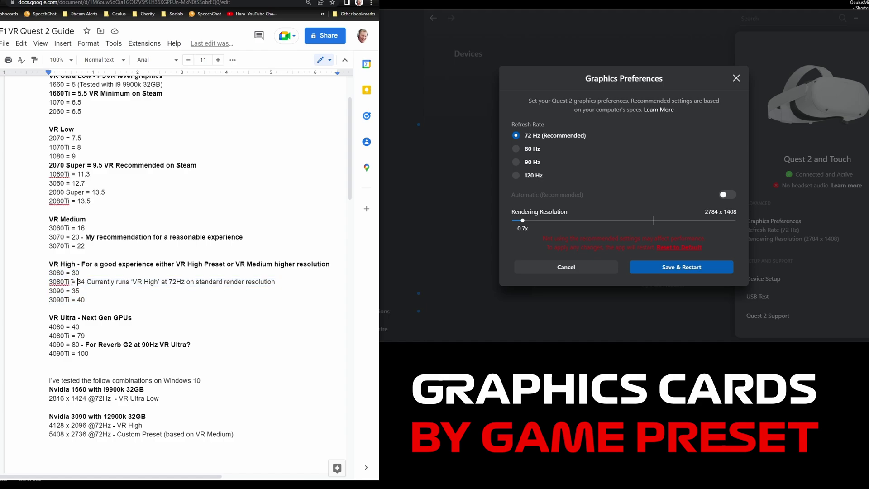
pyautogui.moveTo(81, 291)
pyautogui.mouseDown()
pyautogui.moveTo(44, 283)
pyautogui.moveTo(47, 299)
pyautogui.mouseUp()
pyautogui.click(77, 299)
pyautogui.moveTo(84, 291)
pyautogui.mouseDown()
pyautogui.moveTo(45, 283)
pyautogui.moveTo(29, 299)
pyautogui.mouseUp()
pyautogui.click(86, 299)
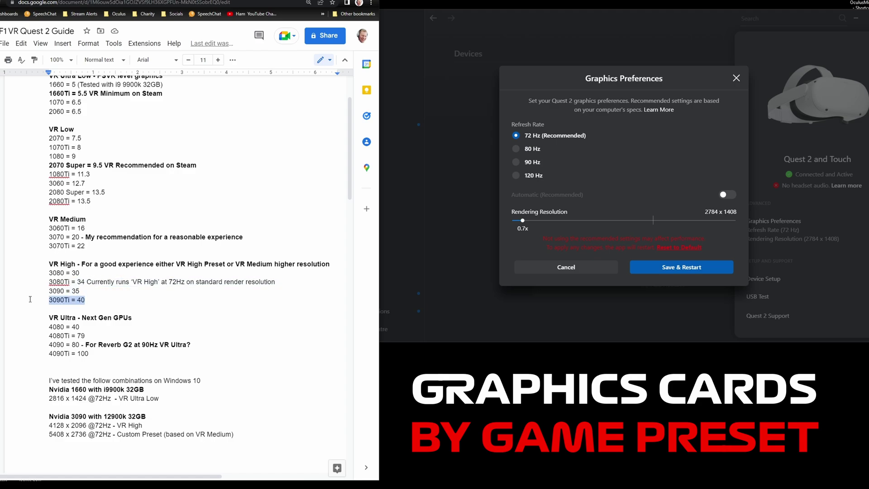
pyautogui.click(84, 299)
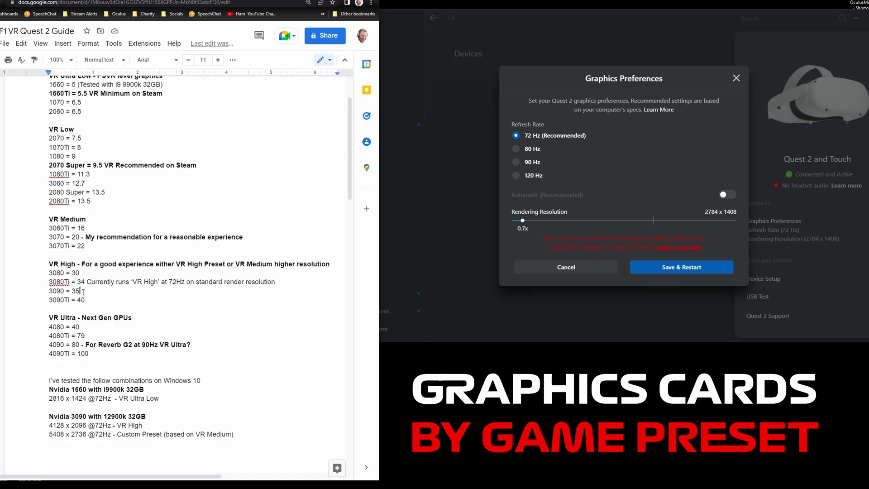
pyautogui.click(50, 282)
# Highlight the full 3080Ti note and VR High heading, then restore rendering resolution to 1.0x (4128 x 2096).
pyautogui.moveTo(50, 282); pyautogui.dragTo(62, 282)
pyautogui.click(119, 286)
pyautogui.moveTo(277, 285); pyautogui.dragTo(48, 281)
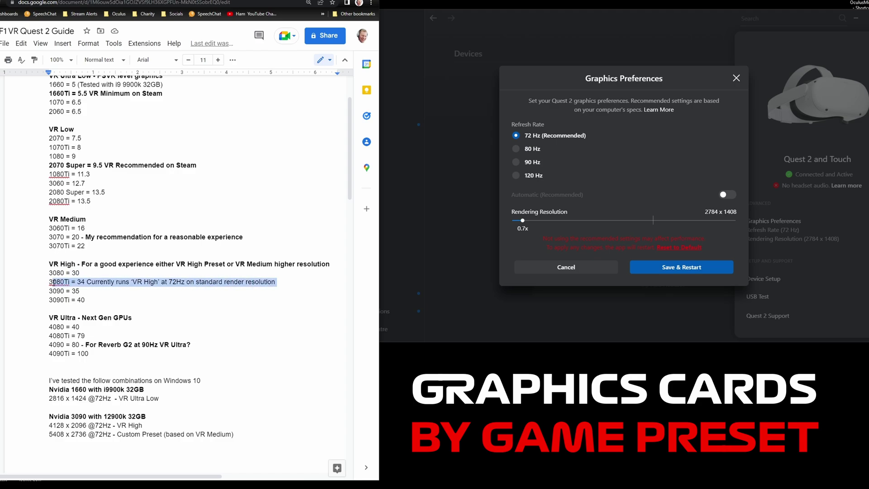
pyautogui.click(81, 291)
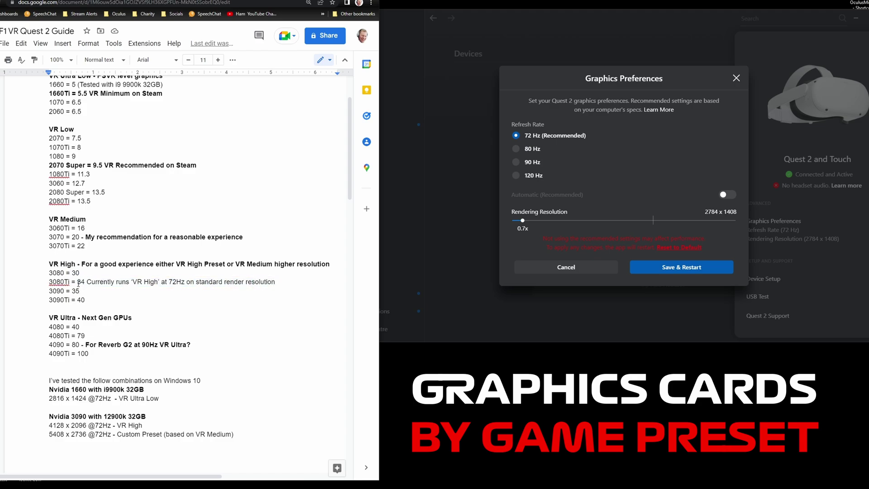
pyautogui.moveTo(49, 265); pyautogui.dragTo(77, 264)
pyautogui.moveTo(522, 221); pyautogui.dragTo(655, 224)
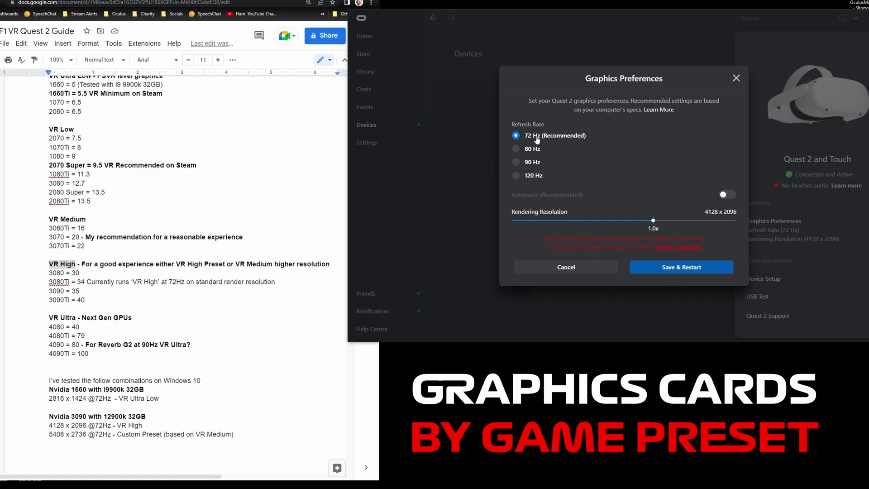
pyautogui.moveTo(49, 219)
pyautogui.mouseDown()
pyautogui.moveTo(86, 219)
pyautogui.moveTo(53, 237)
pyautogui.moveTo(45, 231)
pyautogui.mouseUp()
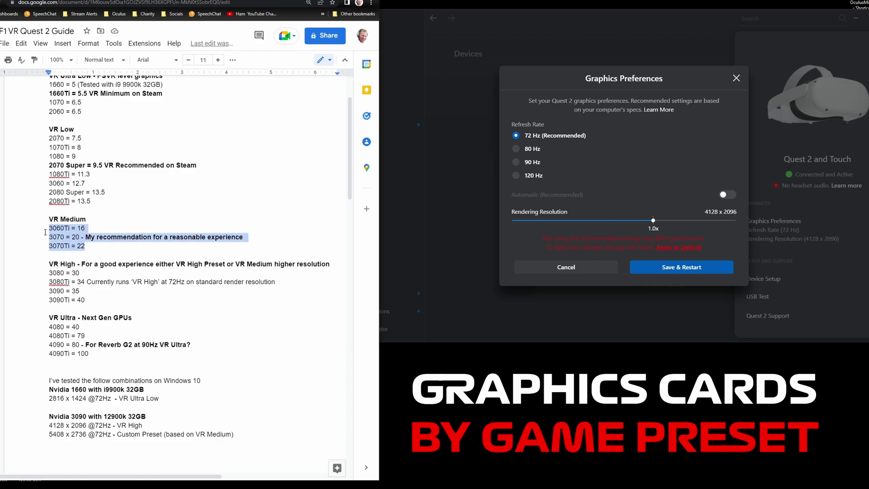
pyautogui.click(93, 247)
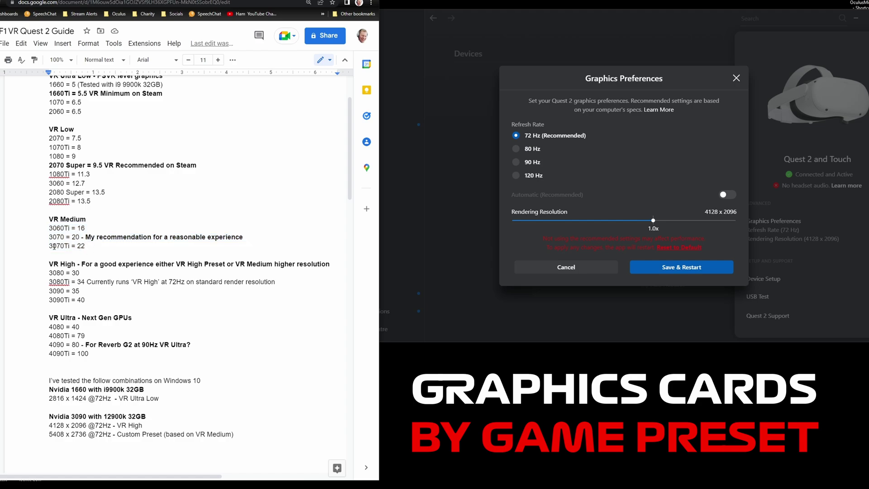
pyautogui.moveTo(48, 246); pyautogui.dragTo(70, 244)
pyautogui.tripleClick(88, 219)
pyautogui.scroll(3, 133, 291)
pyautogui.click(105, 267)
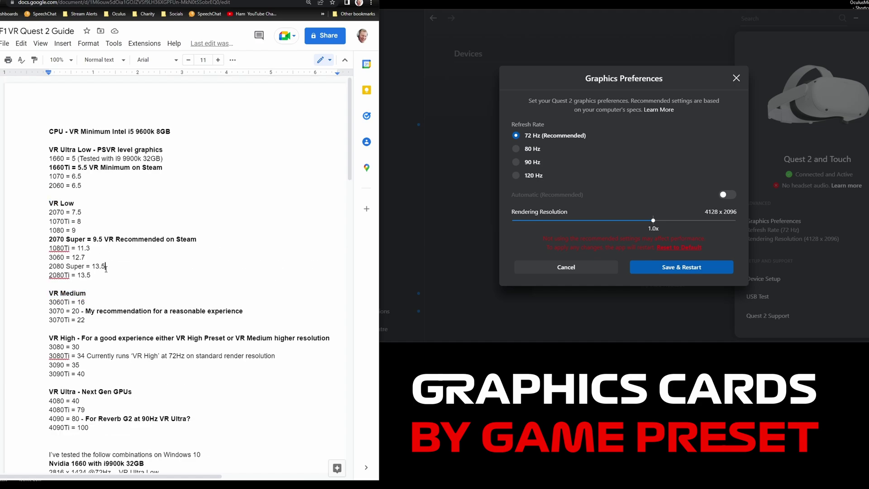
pyautogui.moveTo(87, 277)
pyautogui.mouseDown()
pyautogui.moveTo(49, 247)
pyautogui.moveTo(46, 214)
pyautogui.mouseUp()
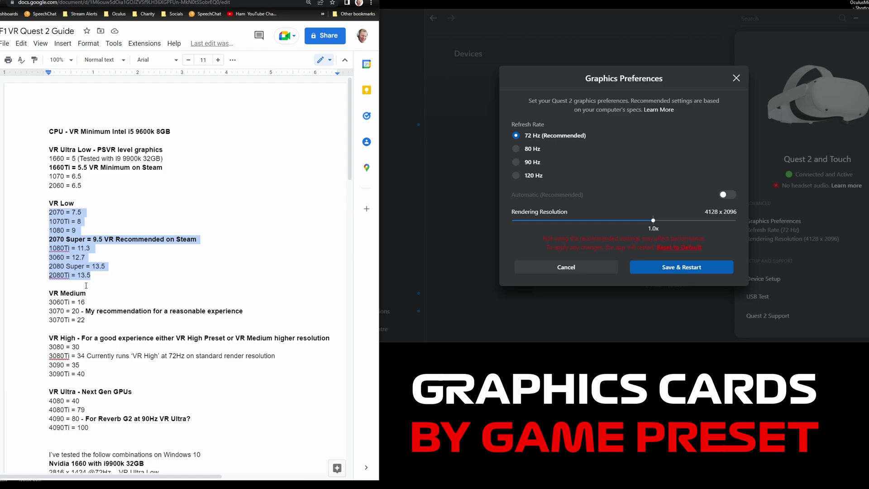
pyautogui.click(77, 204)
pyautogui.moveTo(50, 203); pyautogui.dragTo(75, 203)
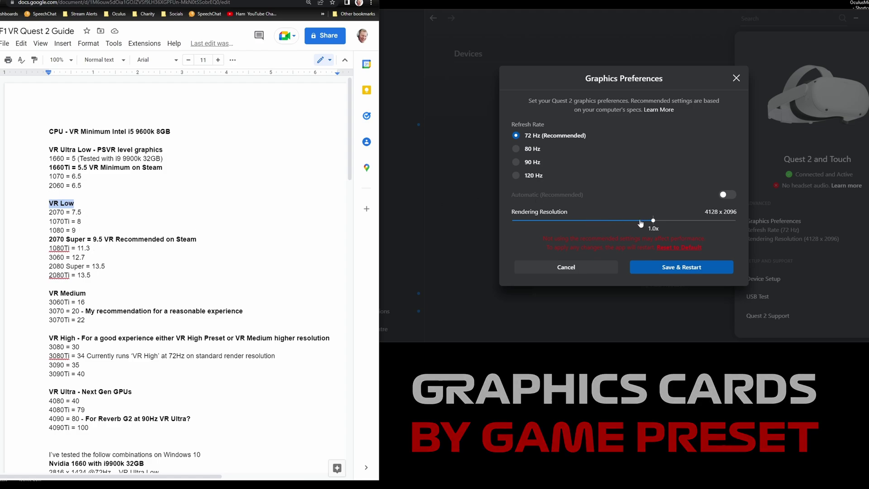
pyautogui.click(605, 221)
pyautogui.moveTo(605, 228); pyautogui.dragTo(653, 228)
pyautogui.scroll(-1, 253, 302)
pyautogui.scroll(-2, 253, 302)
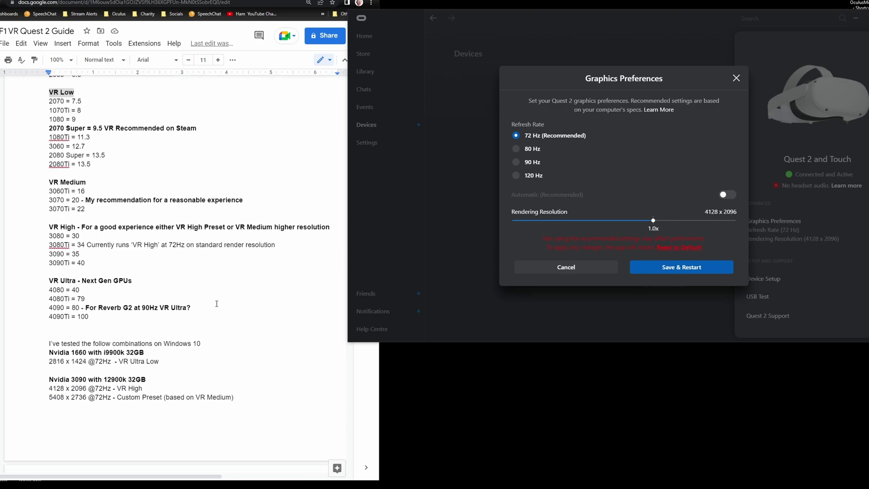
pyautogui.moveTo(134, 283); pyautogui.dragTo(39, 277)
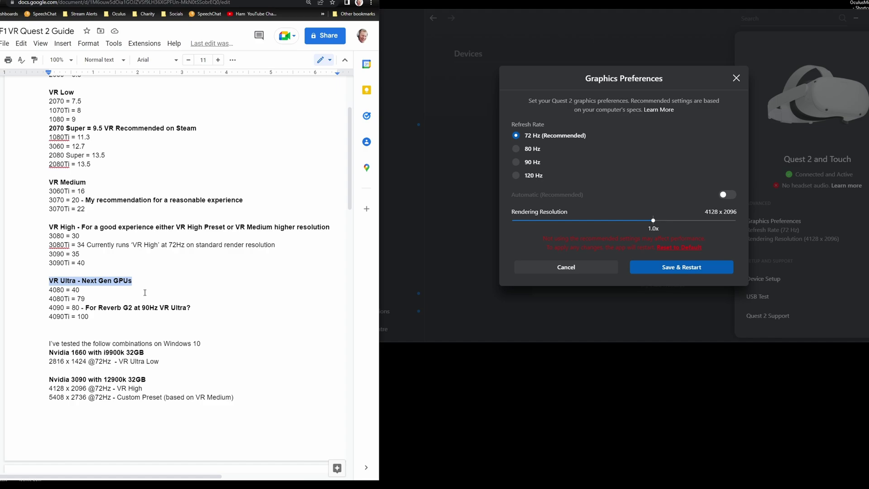
pyautogui.scroll(1, 147, 292)
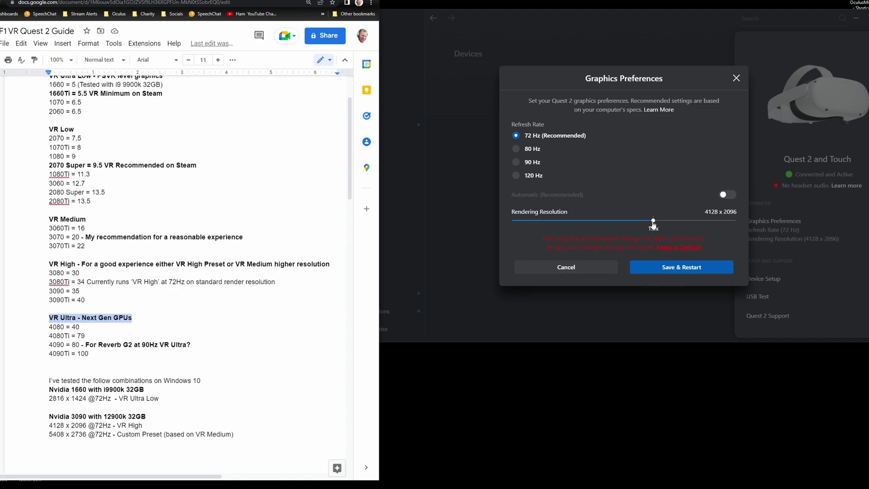
pyautogui.moveTo(653, 221); pyautogui.dragTo(595, 221)
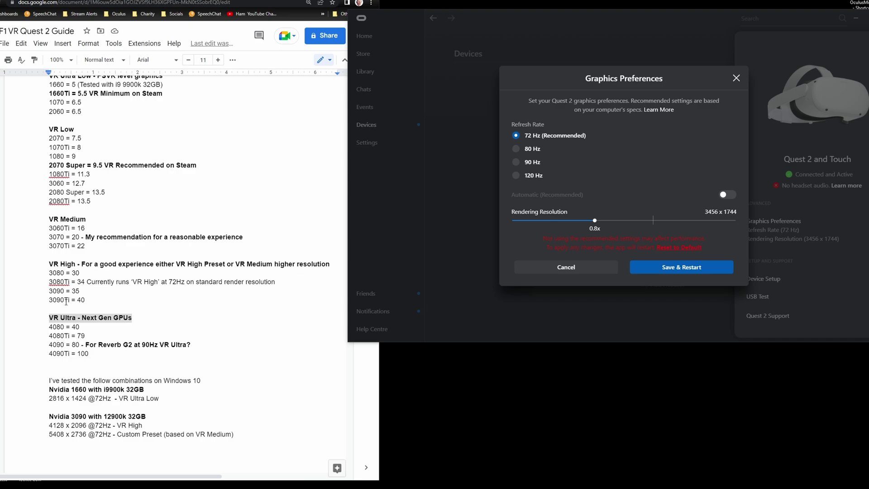
pyautogui.click(81, 283)
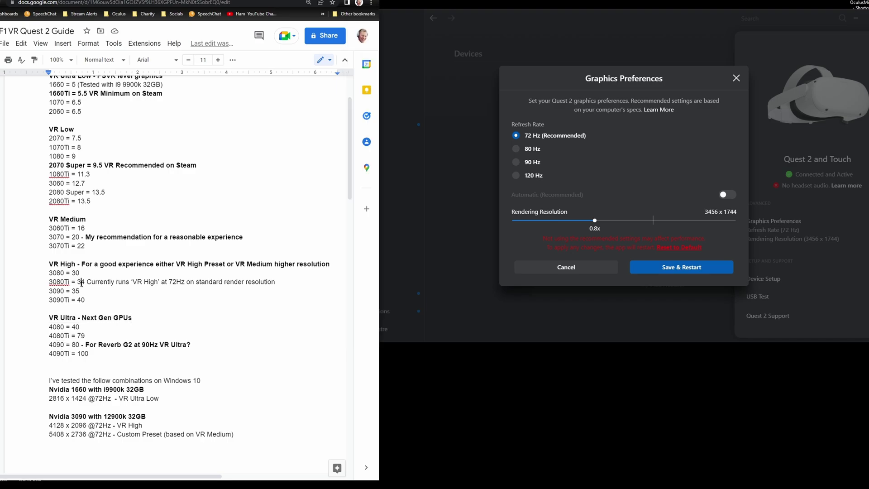
pyautogui.tripleClick(81, 284)
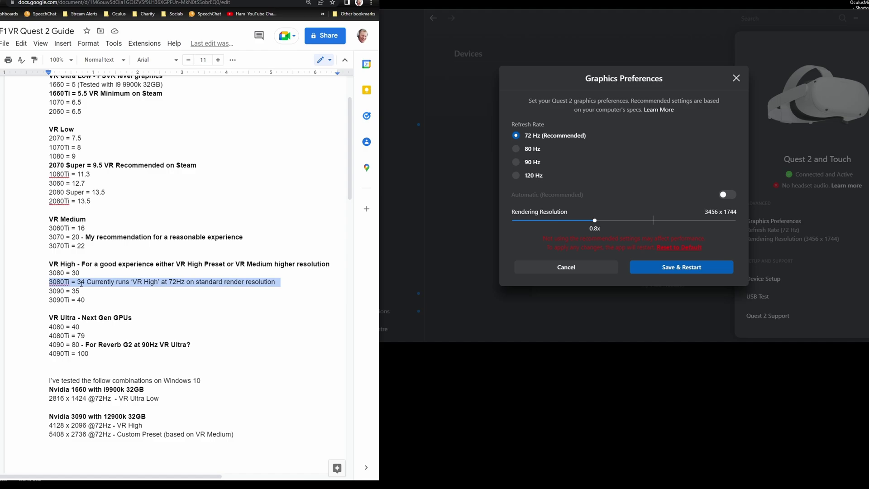
pyautogui.click(96, 336)
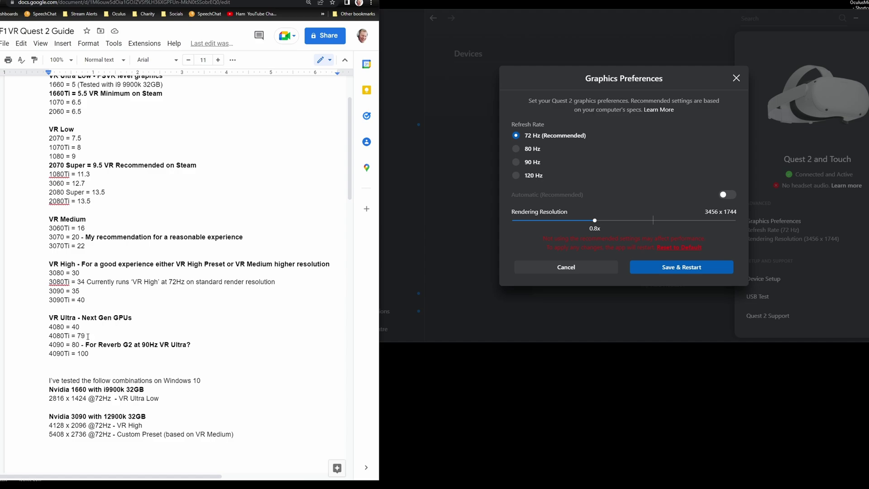
pyautogui.moveTo(49, 336); pyautogui.dragTo(87, 335)
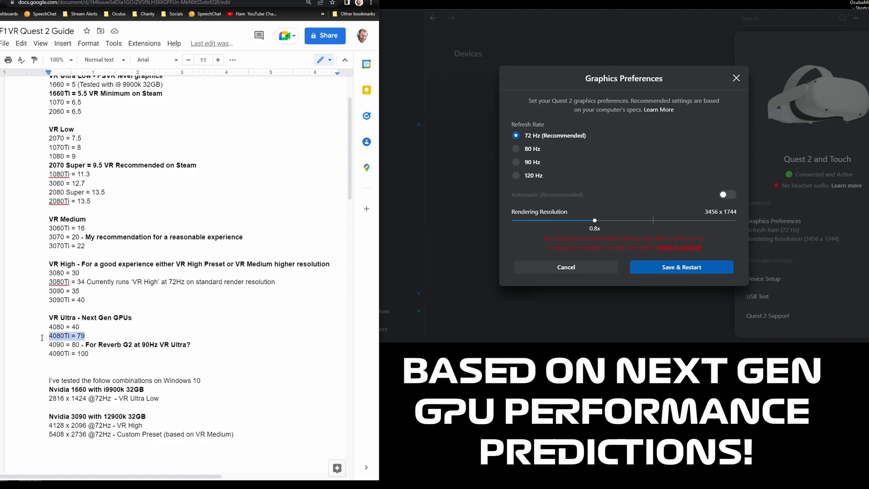
pyautogui.moveTo(49, 344); pyautogui.dragTo(86, 344)
pyautogui.click(86, 344)
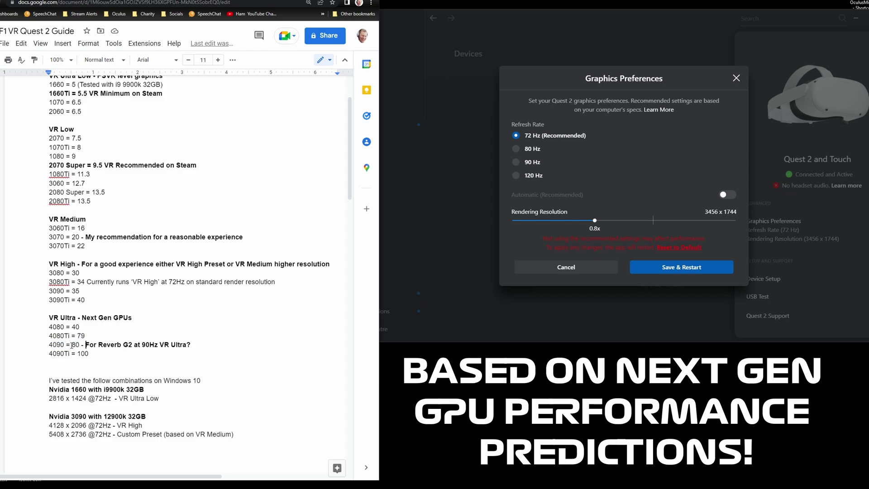
pyautogui.doubleClick(81, 299)
pyautogui.moveTo(104, 389); pyautogui.dragTo(153, 391)
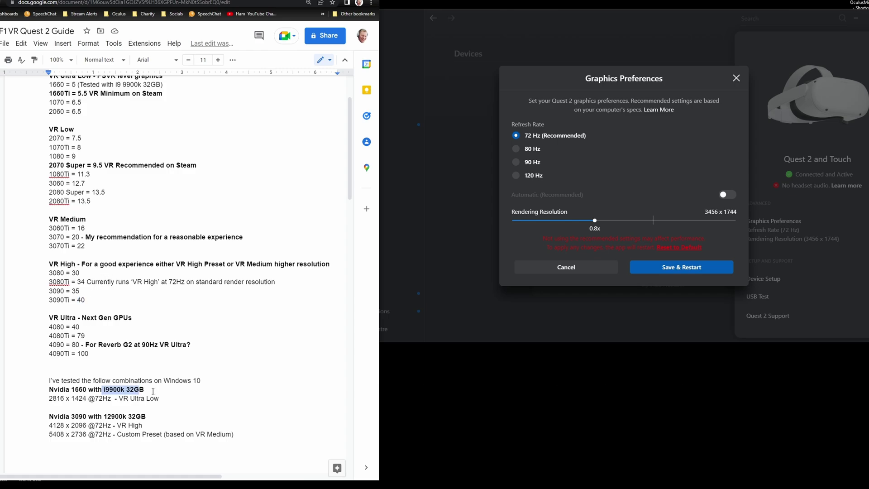
pyautogui.click(98, 389)
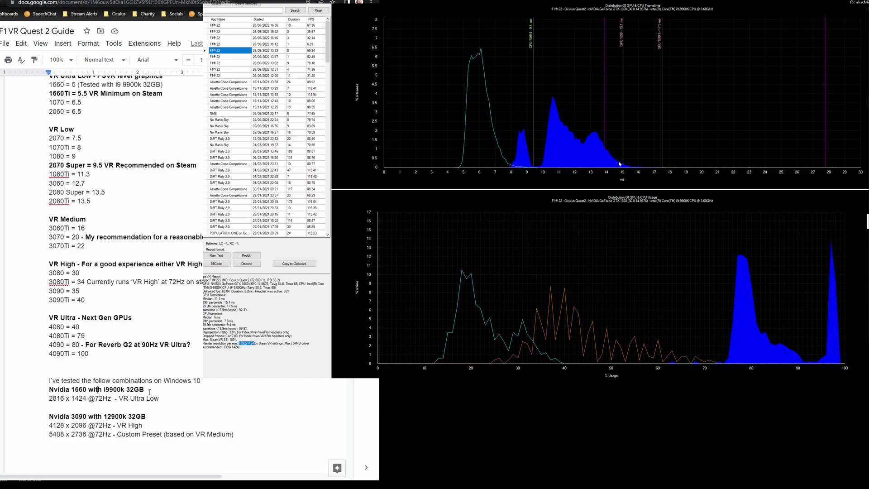
pyautogui.moveTo(49, 398); pyautogui.dragTo(111, 398)
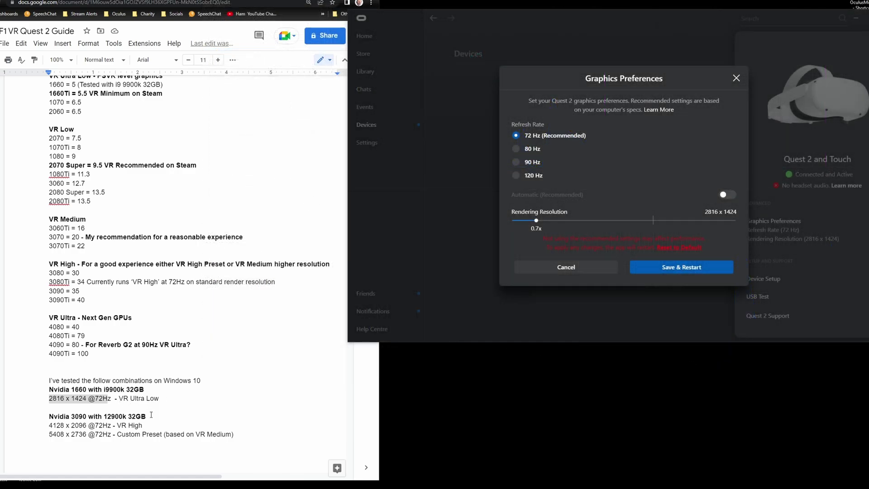
pyautogui.click(151, 415)
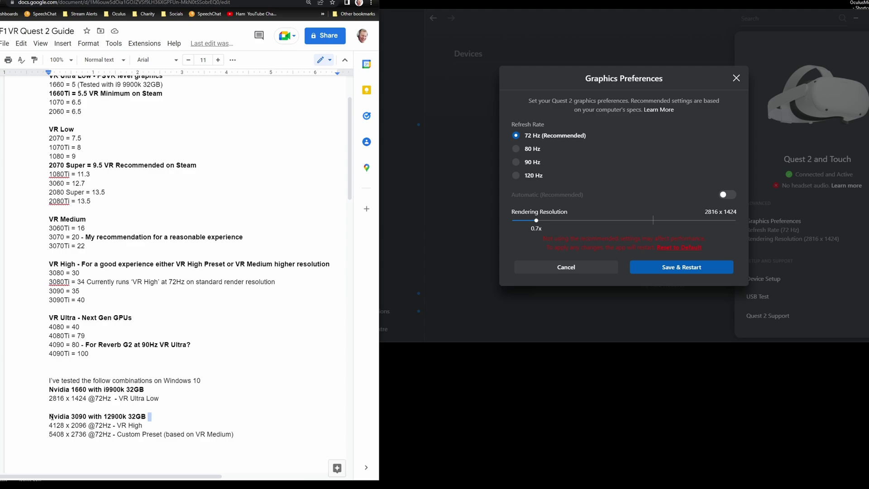
pyautogui.moveTo(47, 417); pyautogui.dragTo(153, 419)
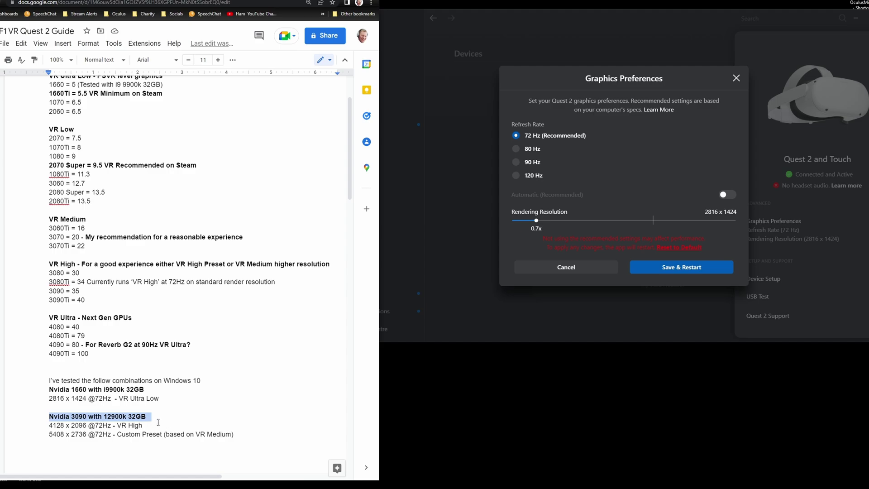
pyautogui.moveTo(158, 423); pyautogui.dragTo(49, 426)
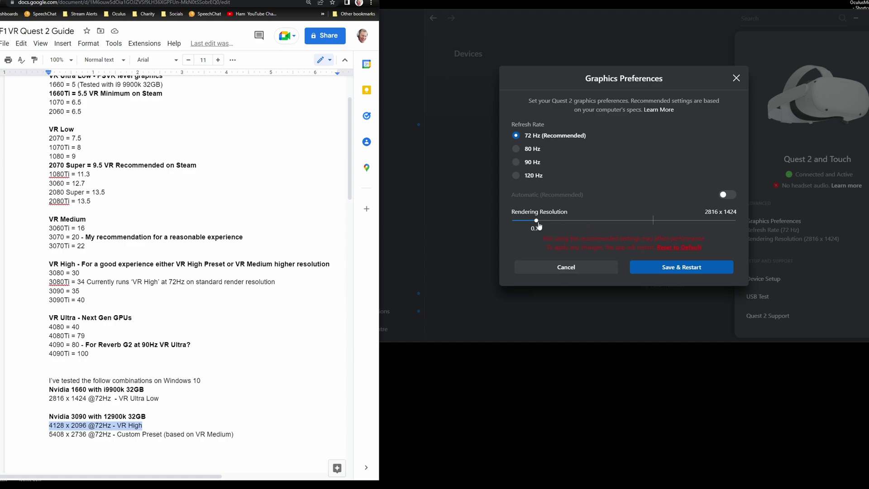
# Raise rendering resolution to 1.0x, then 1.3x (5408 x 2736), matching the guide's custom preset line.
pyautogui.moveTo(537, 223); pyautogui.dragTo(653, 221)
pyautogui.click(98, 438)
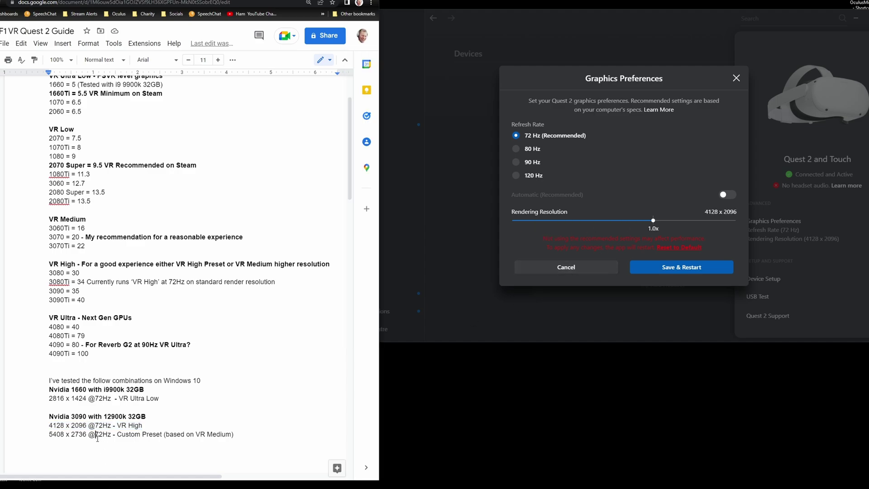
pyautogui.moveTo(49, 434); pyautogui.dragTo(236, 437)
pyautogui.moveTo(653, 221); pyautogui.dragTo(737, 221)
# Highlight the words Custom Preset and VR Medium in the guide.
pyautogui.click(170, 436)
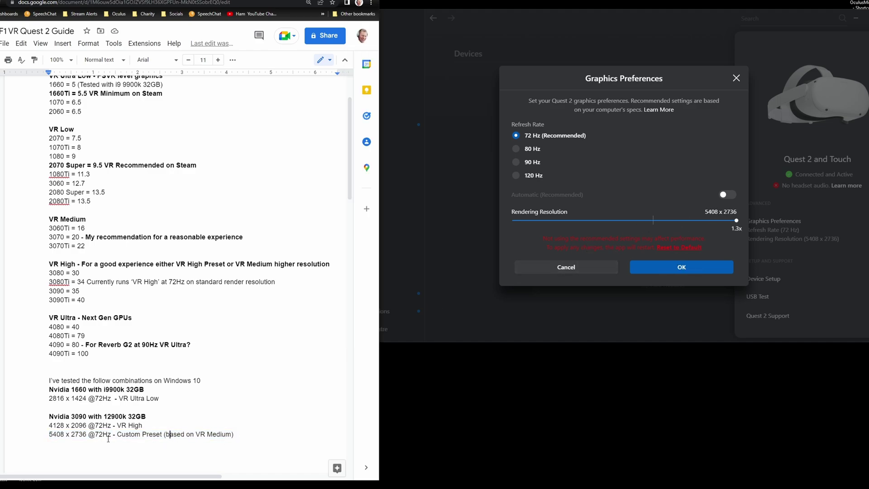
pyautogui.moveTo(116, 434); pyautogui.dragTo(166, 435)
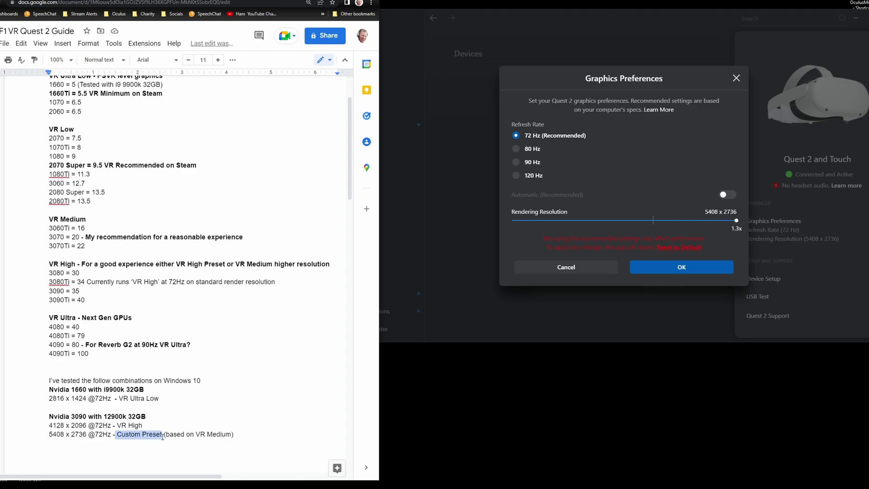
pyautogui.click(200, 436)
pyautogui.click(232, 435)
pyautogui.hotkey('ctrl', 'shift', 'Left')
pyautogui.hotkey('ctrl', 'shift', 'Left')
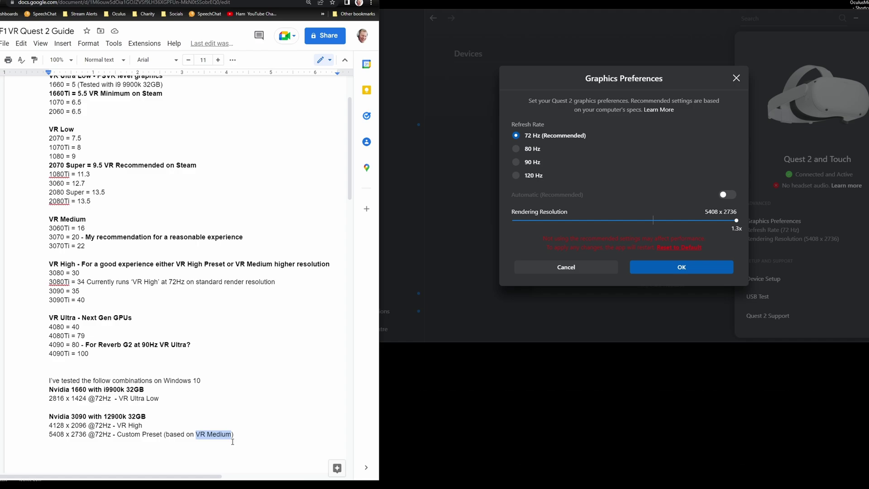
pyautogui.hotkey('alt', 'Tab')
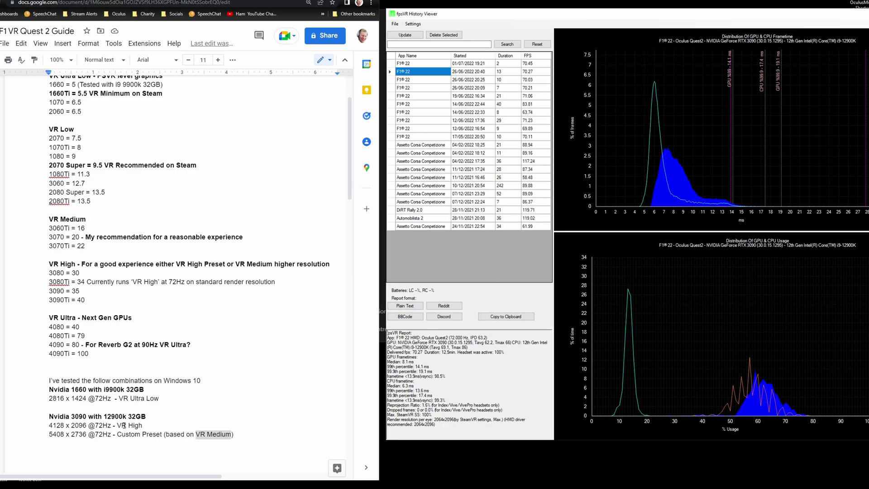
# Compare the guide's 3090 VR High 4128 x 2096 line with fpsVR's 2064x2096 per-eye resolution.
pyautogui.moveTo(142, 425); pyautogui.dragTo(117, 425)
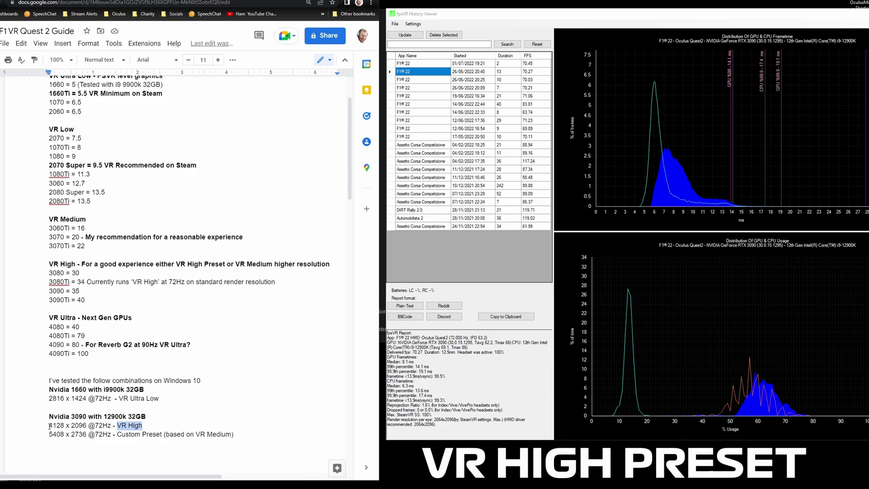
pyautogui.moveTo(49, 426); pyautogui.dragTo(87, 425)
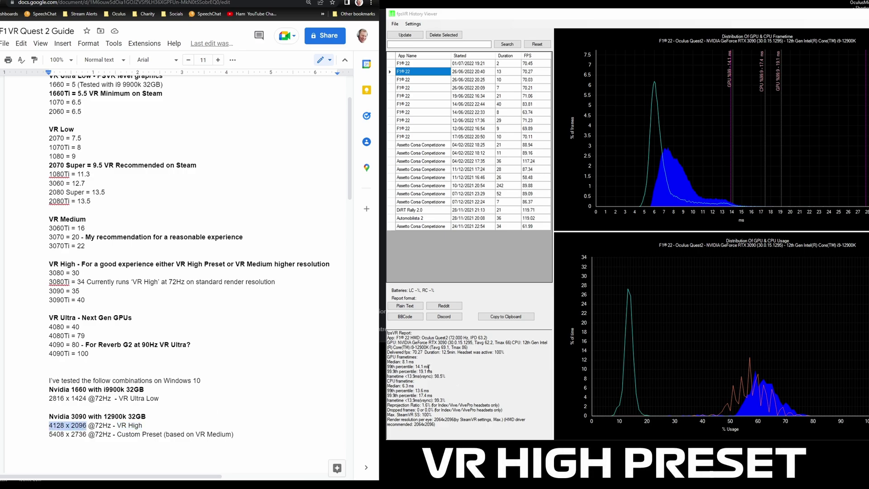
pyautogui.click(454, 420)
pyautogui.doubleClick(450, 421)
pyautogui.click(446, 420)
pyautogui.doubleClick(447, 420)
pyautogui.click(427, 426)
pyautogui.doubleClick(444, 419)
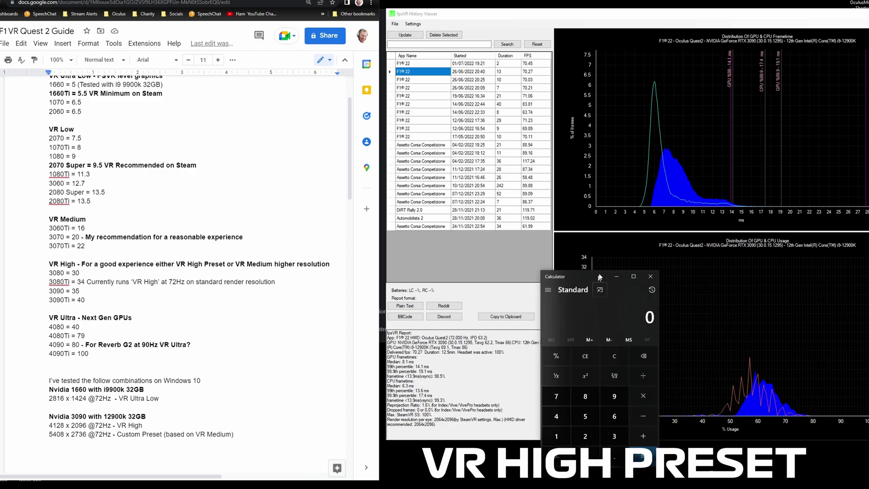
# Compute 1 ÷ 72 = 0.0138888888888889 in Calculator, then maximize fpsVR History Viewer.
pyautogui.click(588, 417)
pyautogui.click(588, 377)
pyautogui.click(618, 414)
pyautogui.click(675, 442)
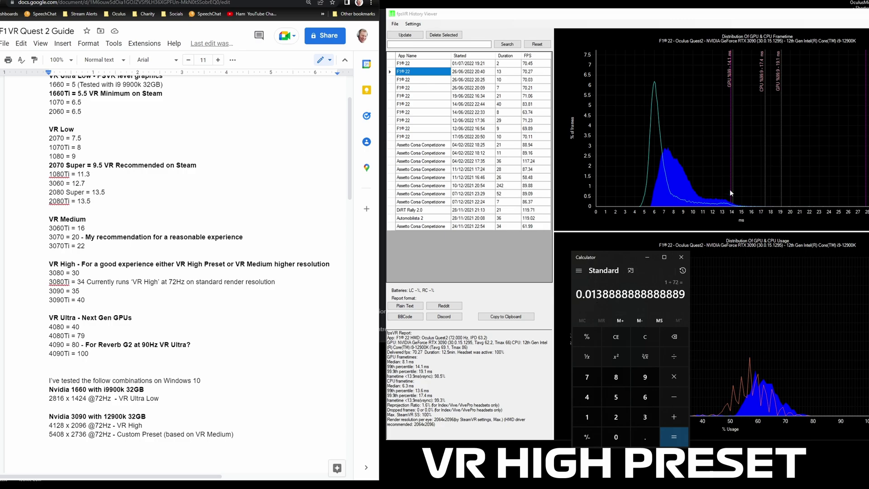
pyautogui.doubleClick(703, 18)
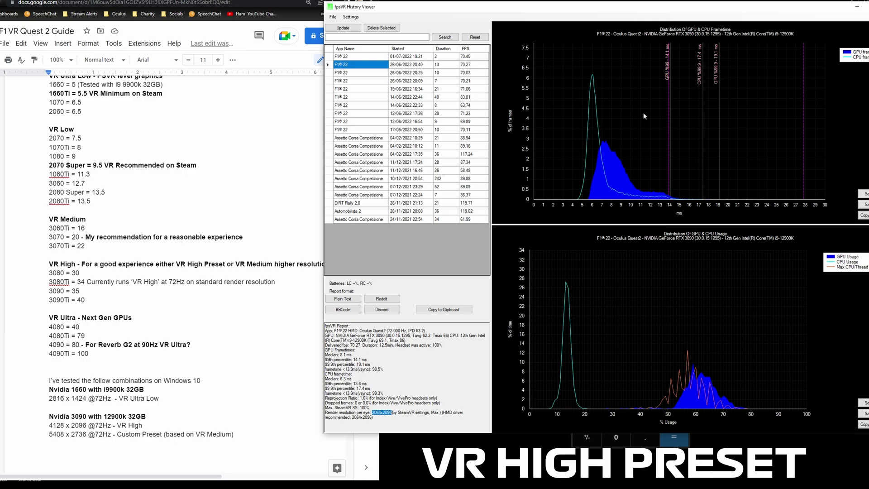
# Show the 01/07/2022 19:21 F1 22 session in a restored, repositioned history viewer.
pyautogui.click(364, 57)
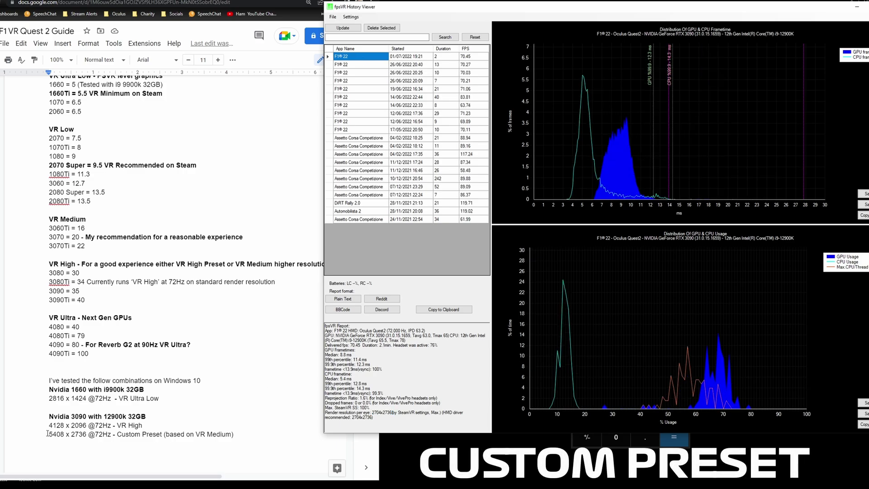
pyautogui.moveTo(48, 434); pyautogui.dragTo(86, 434)
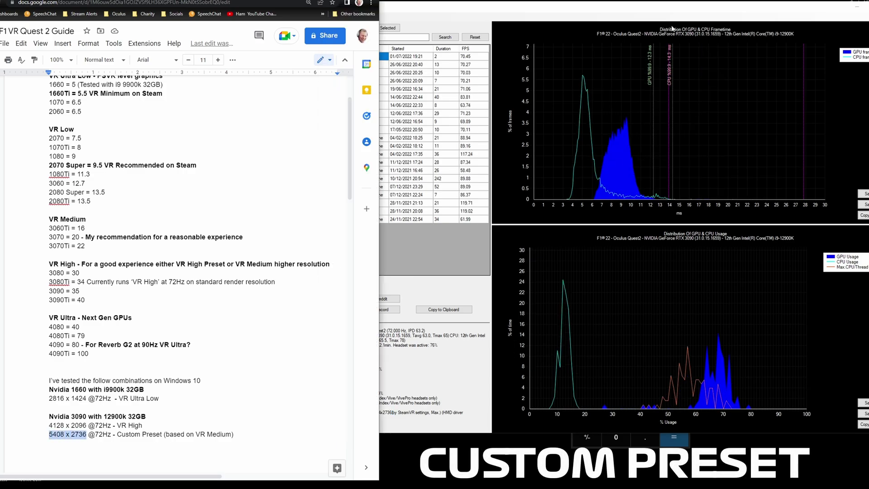
pyautogui.doubleClick(657, 14)
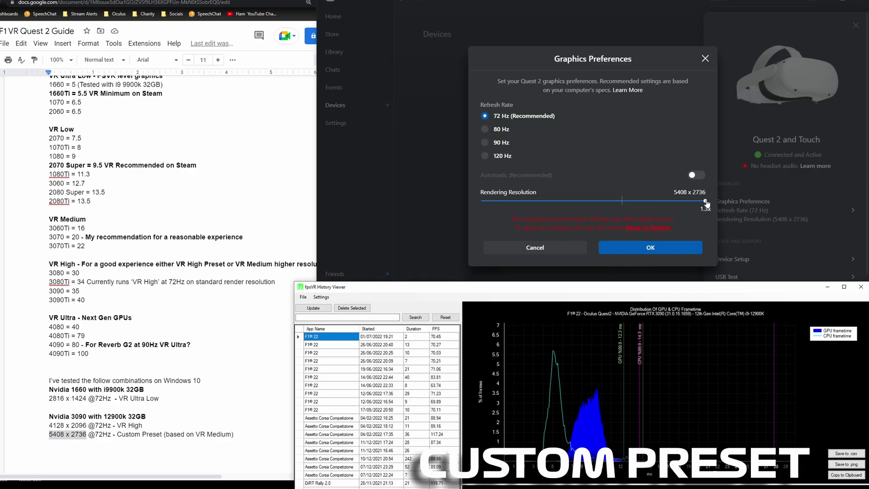
pyautogui.moveTo(651, 285)
pyautogui.mouseDown()
pyautogui.moveTo(644, 56)
pyautogui.moveTo(634, 56)
pyautogui.mouseUp()
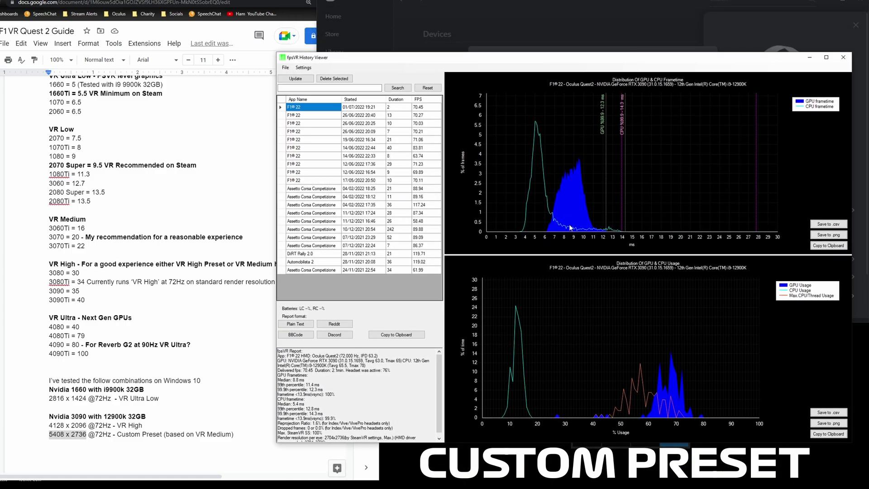
# Switch between the 01/07/2022 19:21 and 26/06/2022 20:40 sessions to compare their charts.
pyautogui.press('Down')
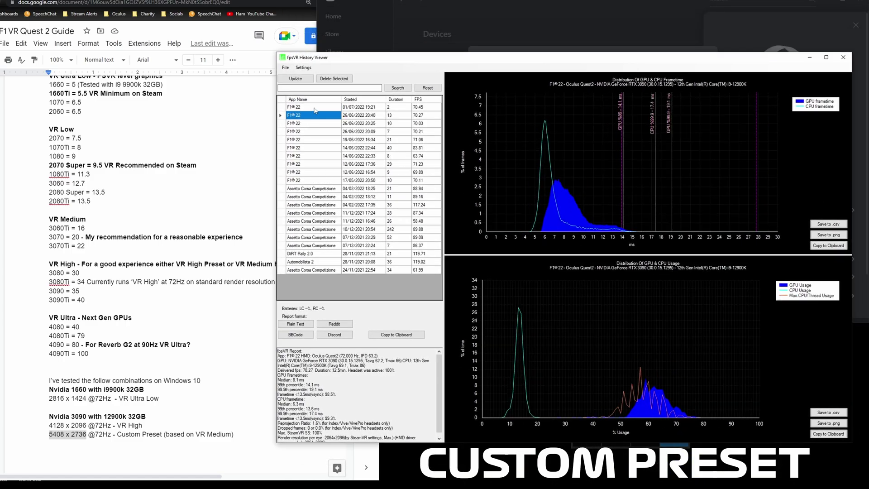
pyautogui.press('Up')
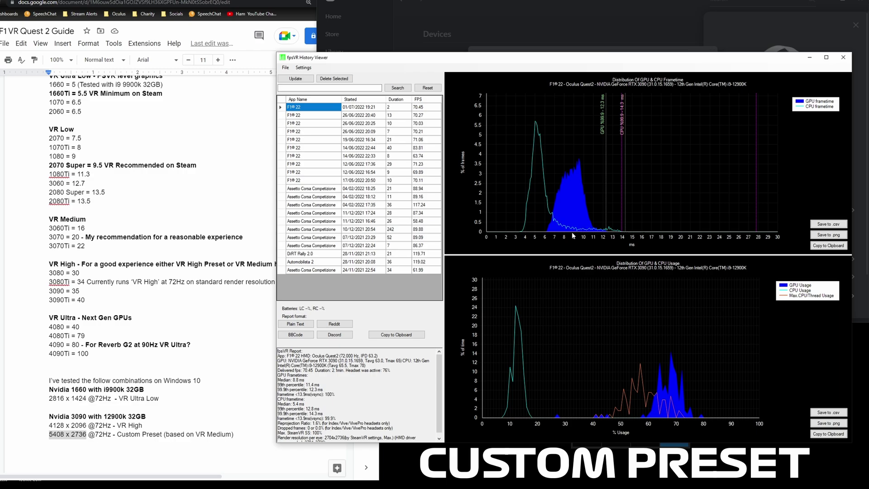
pyautogui.click(321, 115)
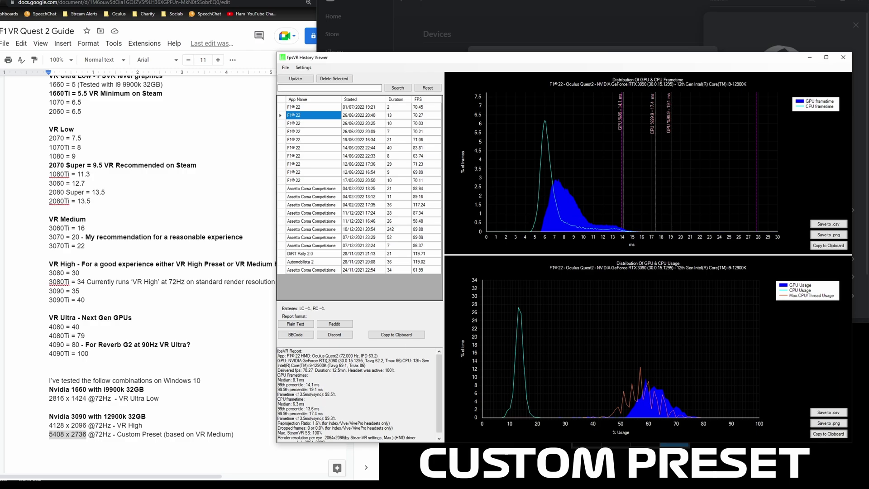
pyautogui.click(309, 107)
pyautogui.click(311, 116)
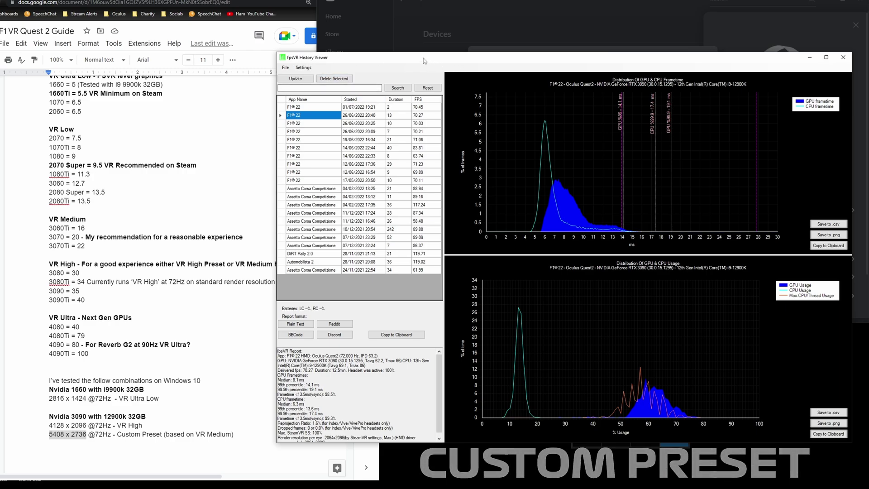
pyautogui.moveTo(421, 59); pyautogui.dragTo(459, 79)
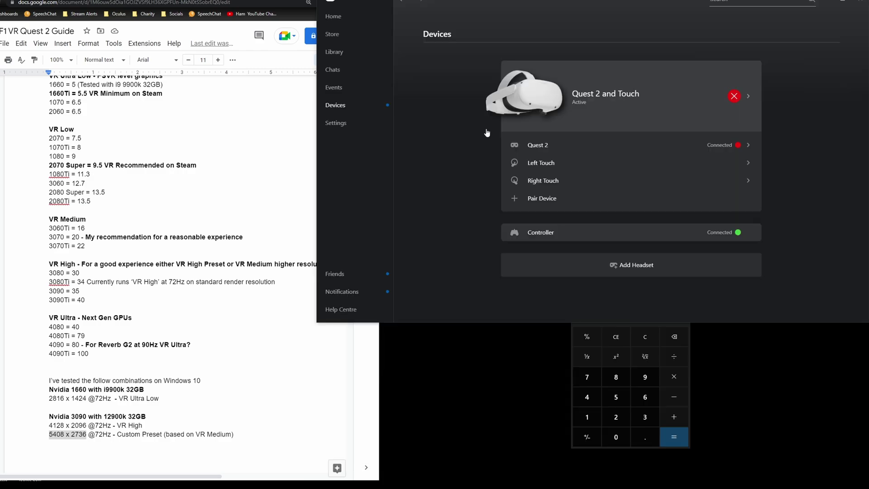
# Open the Quest 2 and Touch device panel and launch its USB Test.
pyautogui.click(587, 100)
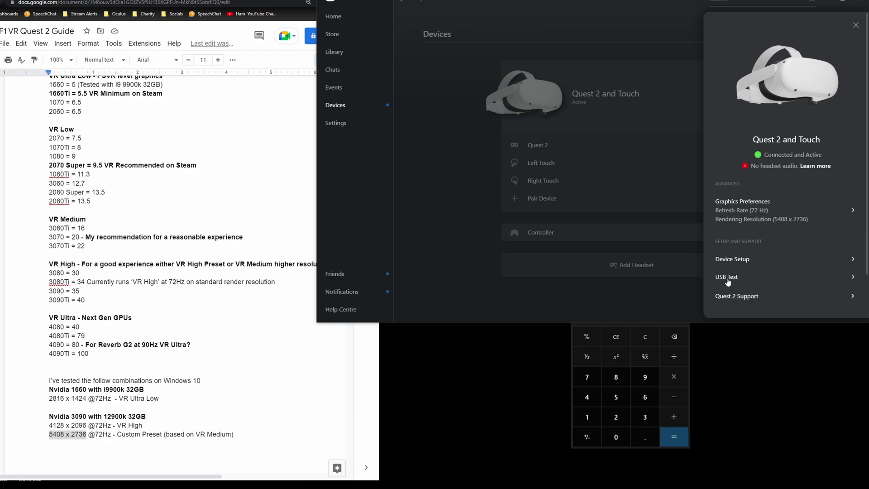
pyautogui.click(728, 279)
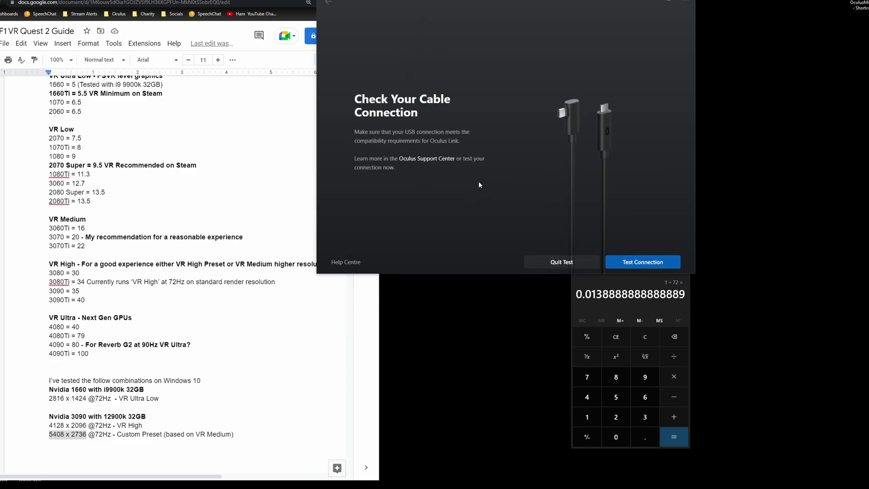
# Start the Oculus Link cable connection test.
pyautogui.click(643, 261)
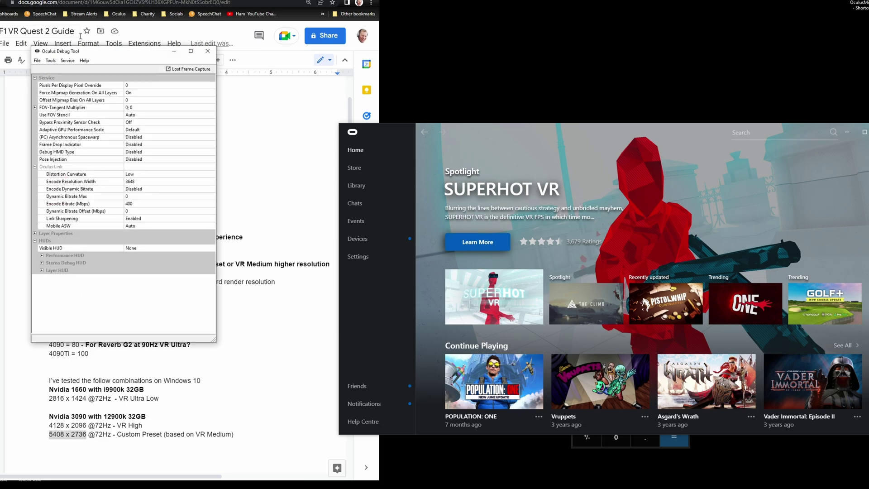
# Place the Oculus Debug Tool at the right edge over the Oculus app with its Link options visible.
pyautogui.moveTo(100, 50)
pyautogui.mouseDown()
pyautogui.moveTo(695, 85)
pyautogui.moveTo(785, 34)
pyautogui.mouseUp()
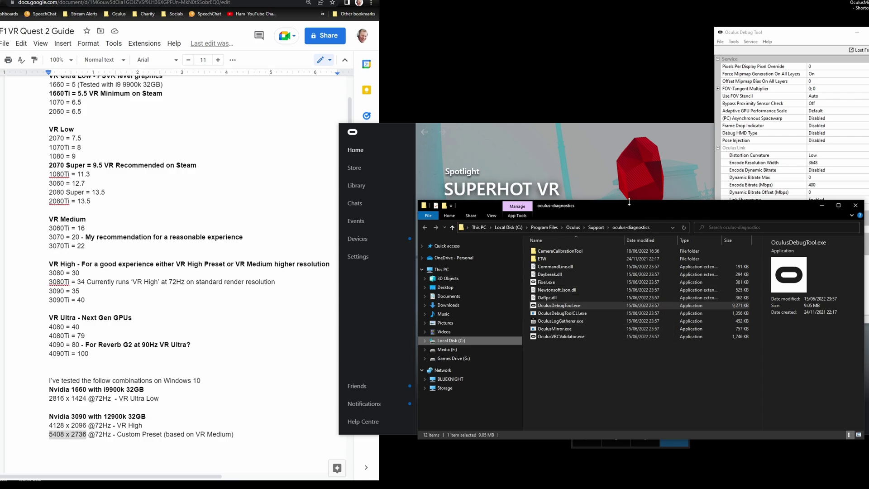
pyautogui.click(590, 192)
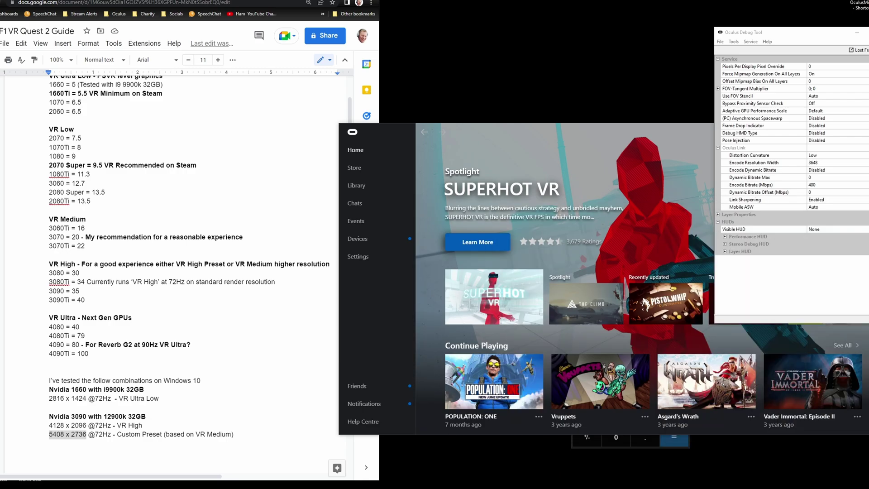
pyautogui.moveTo(788, 34); pyautogui.dragTo(774, 21)
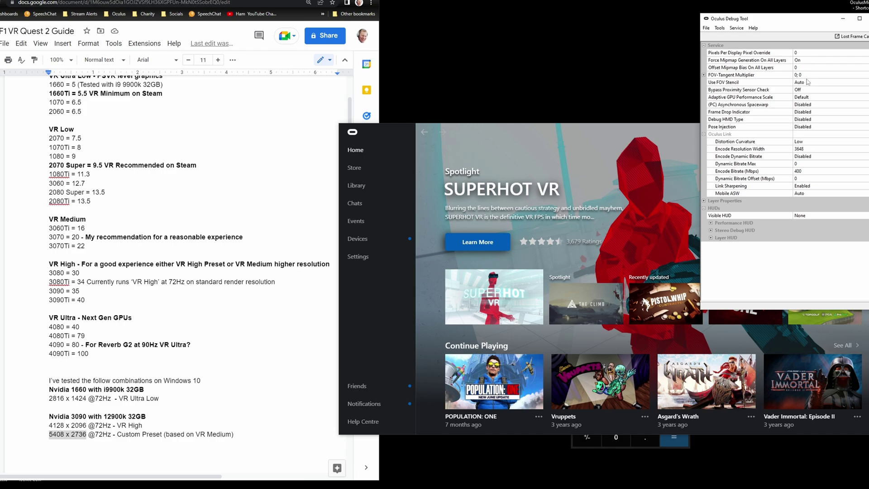
pyautogui.moveTo(816, 151)
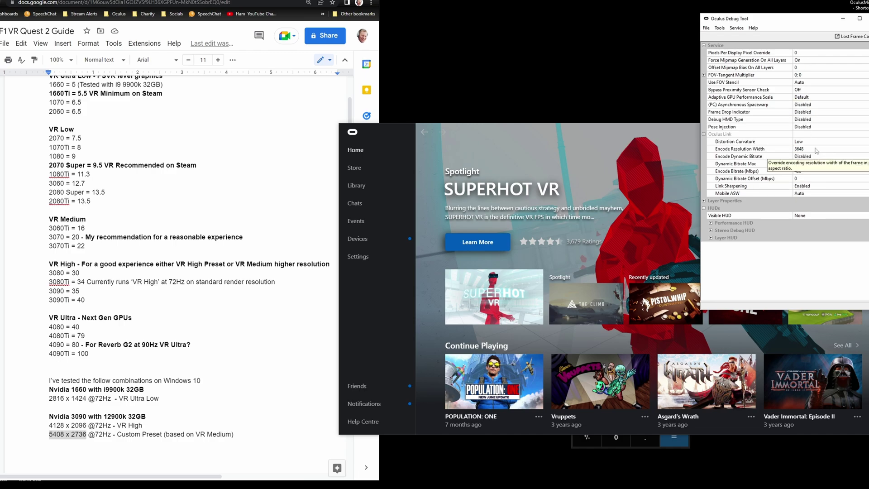
pyautogui.moveTo(817, 195)
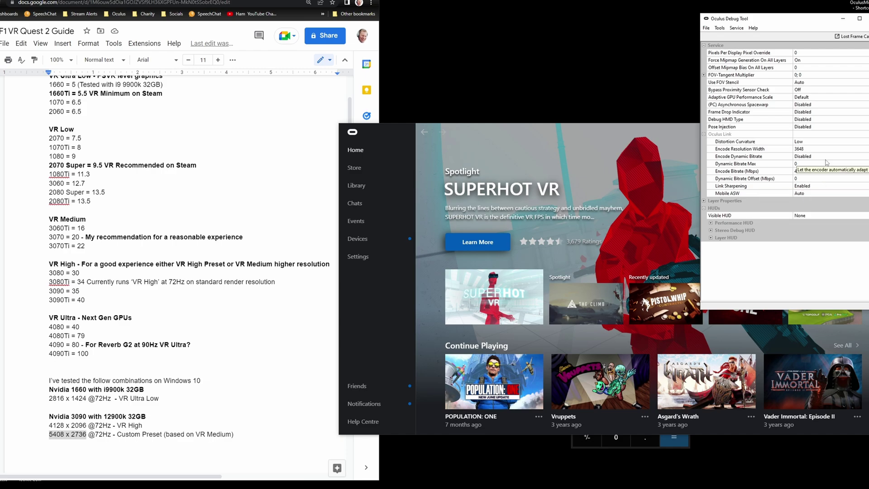
pyautogui.moveTo(744, 162)
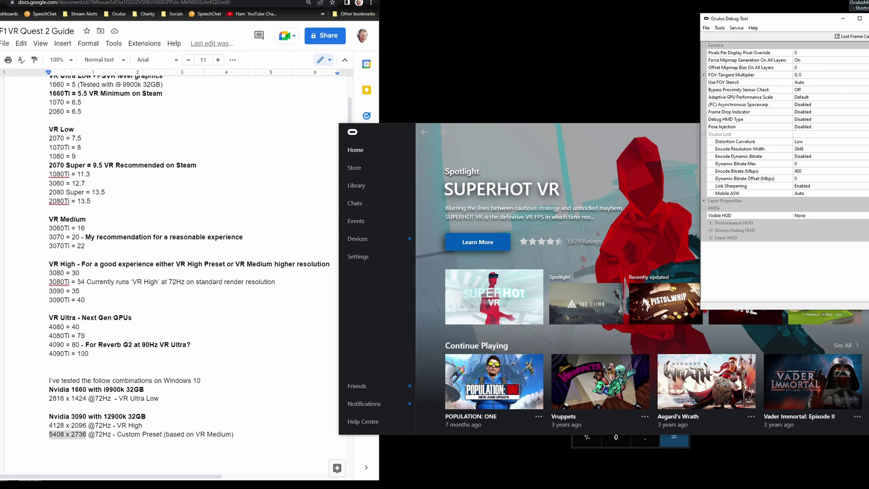
# Expand FOV-Tangent Multiplier and set Horizontal and Vertical to 0.9.
pyautogui.click(703, 75)
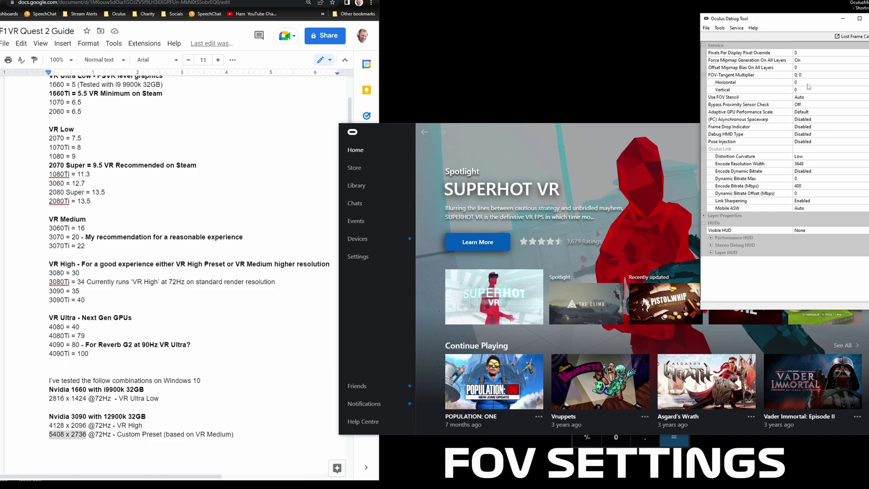
pyautogui.click(809, 82)
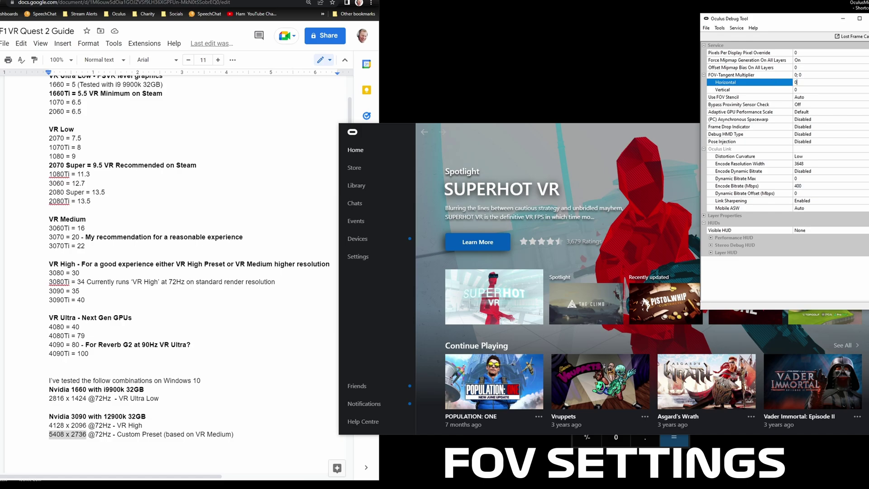
pyautogui.write('.8')
pyautogui.click(808, 88)
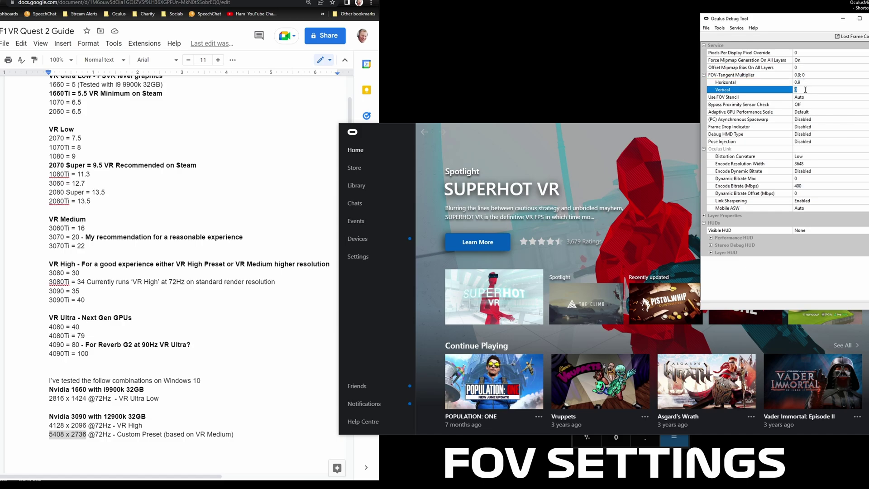
pyautogui.write('0')
pyautogui.click(828, 84)
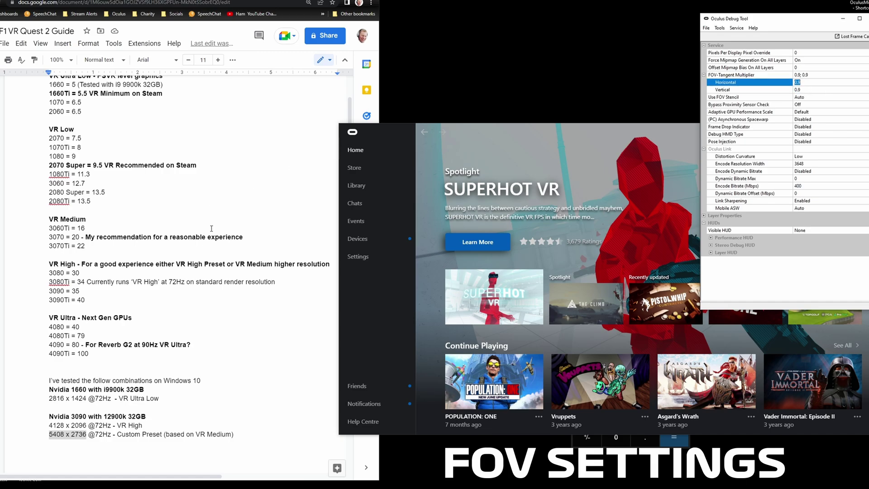
# Reset the Horizontal and Vertical FOV-Tangent Multiplier values to 0.
pyautogui.scroll(2, 120, 146)
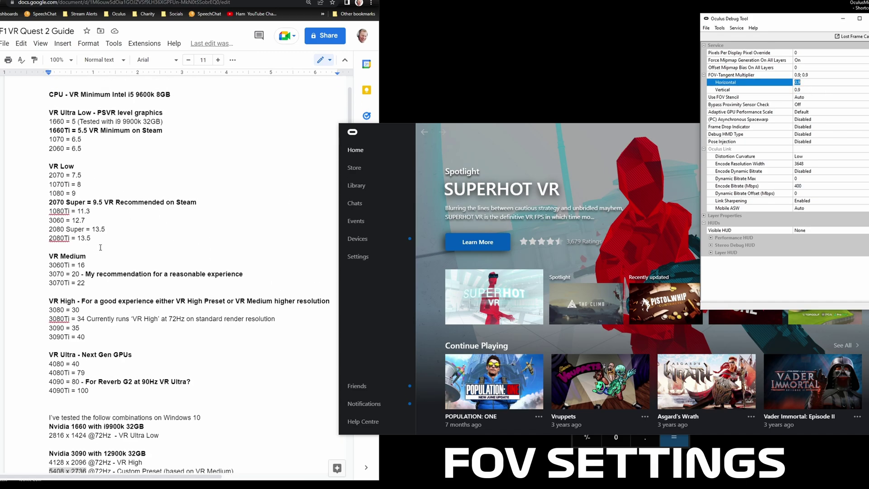
pyautogui.click(809, 83)
pyautogui.doubleClick(809, 83)
pyautogui.doubleClick(809, 90)
pyautogui.write('0')
pyautogui.click(664, 85)
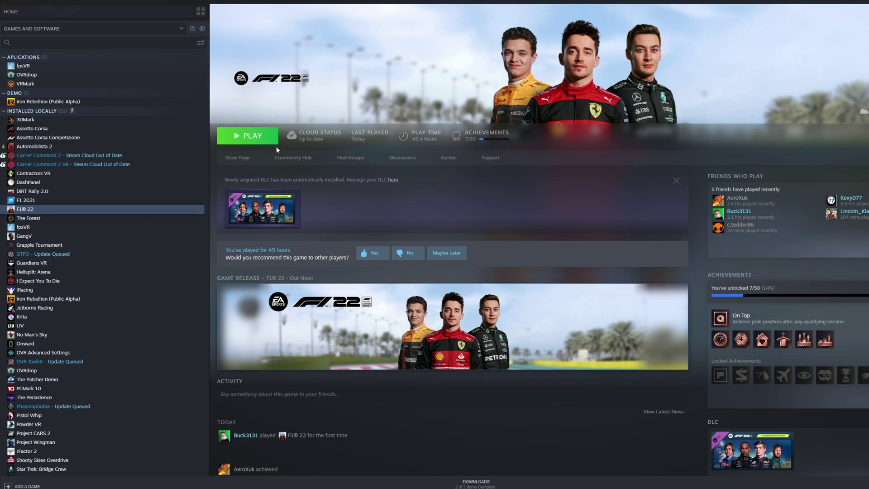
# Launch F1 22 from the Steam library in SteamVR mode.
pyautogui.click(253, 136)
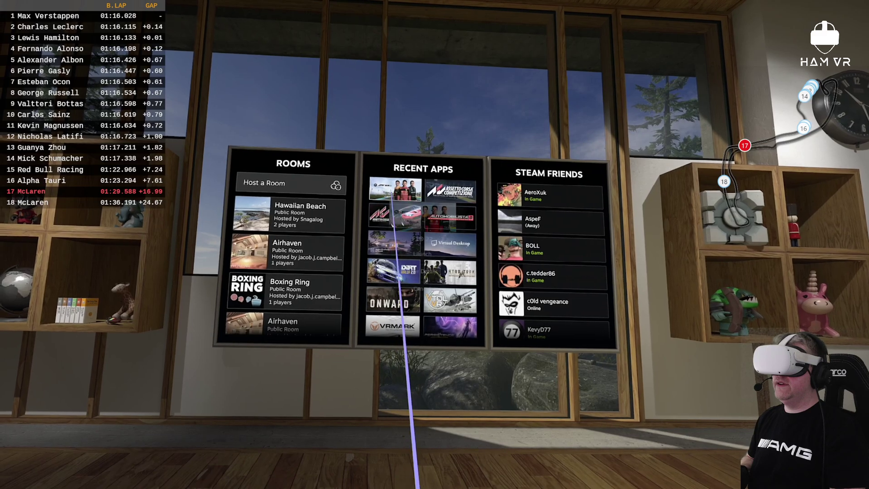
# Launch F1 22 from the Recent Apps tile in SteamVR Home.
pyautogui.click(382, 191)
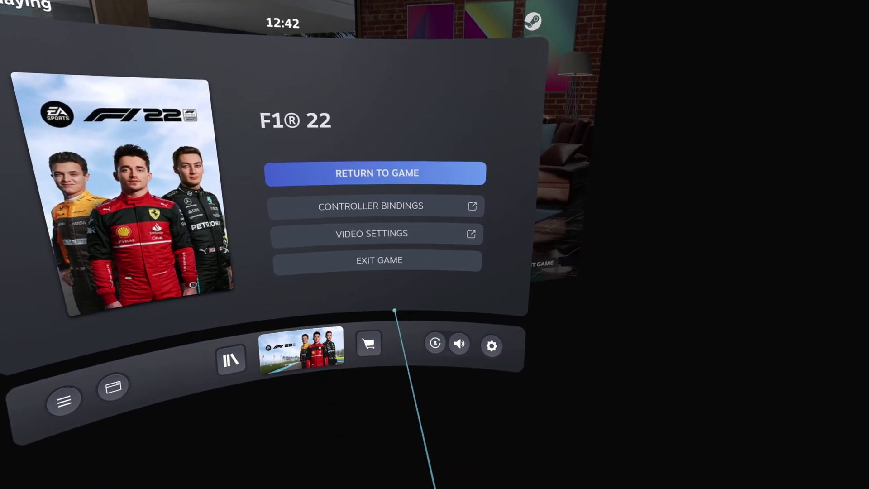
# Open SteamVR Settings with Advanced Settings set to Show, on the Video page.
pyautogui.click(470, 327)
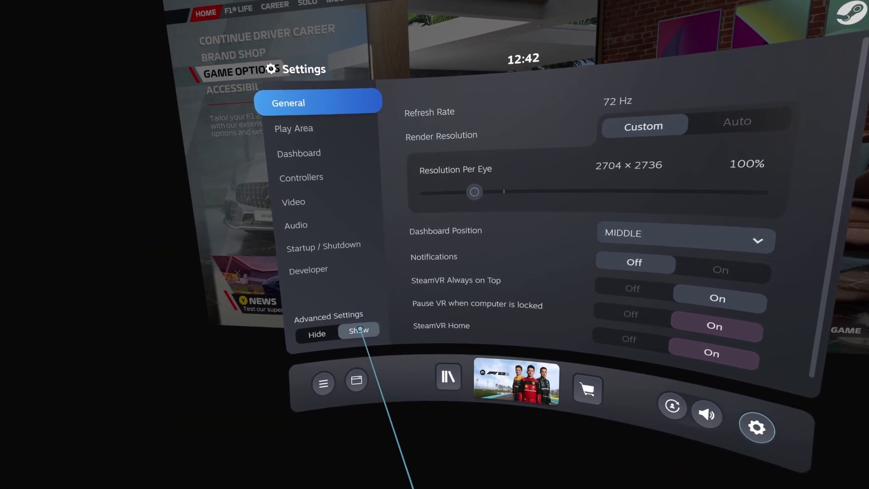
pyautogui.click(358, 330)
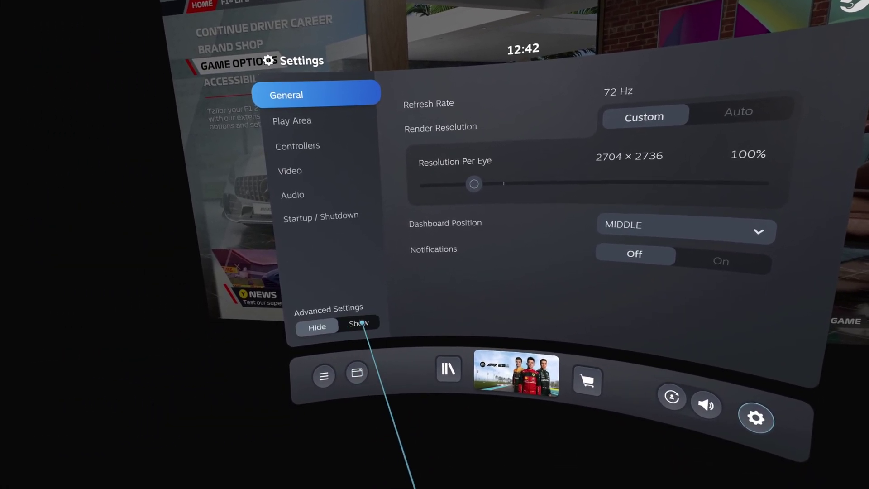
pyautogui.click(359, 323)
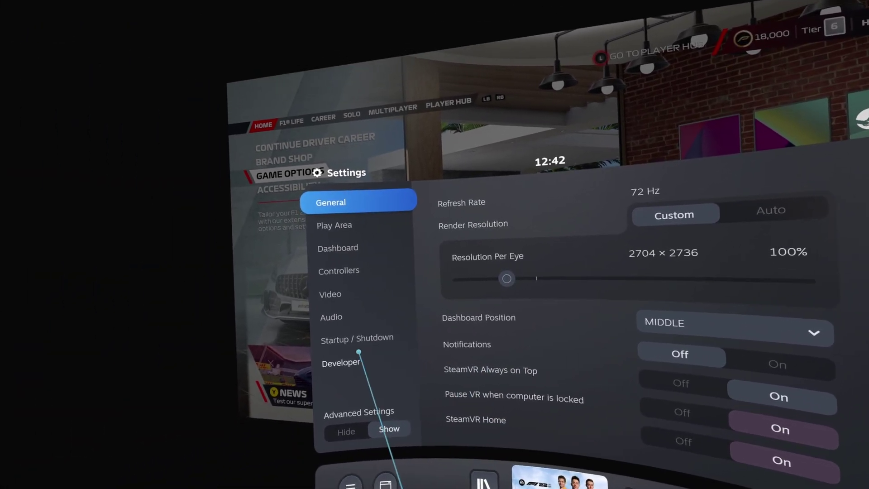
pyautogui.click(335, 294)
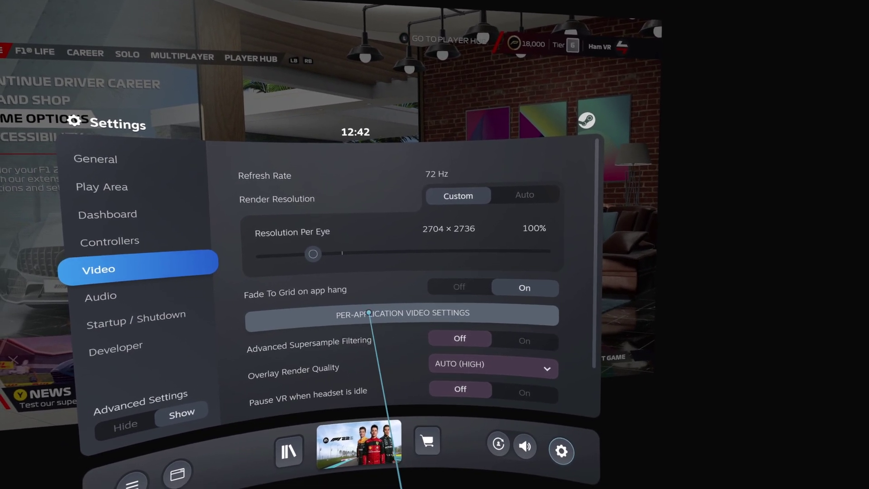
# Give F1 22 a 100% resolution multiplier and 100% field of view in per-application video settings.
pyautogui.click(382, 320)
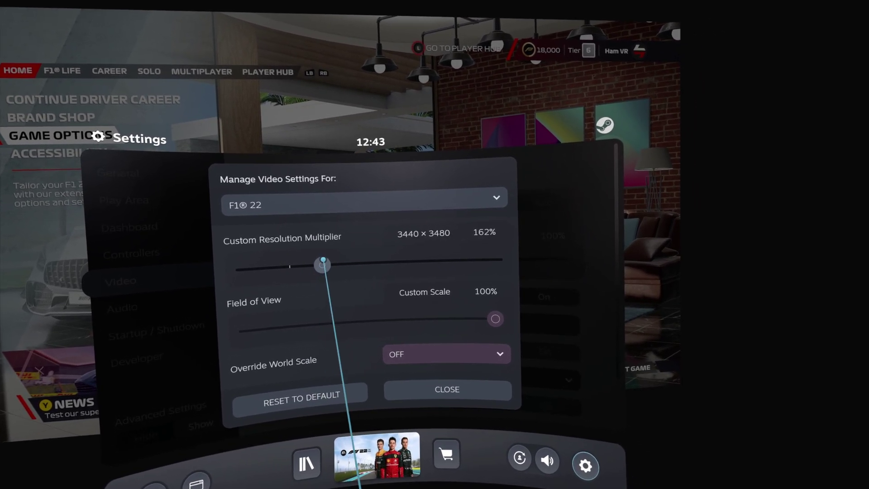
pyautogui.moveTo(327, 260)
pyautogui.mouseDown()
pyautogui.moveTo(374, 262)
pyautogui.moveTo(351, 266)
pyautogui.mouseUp()
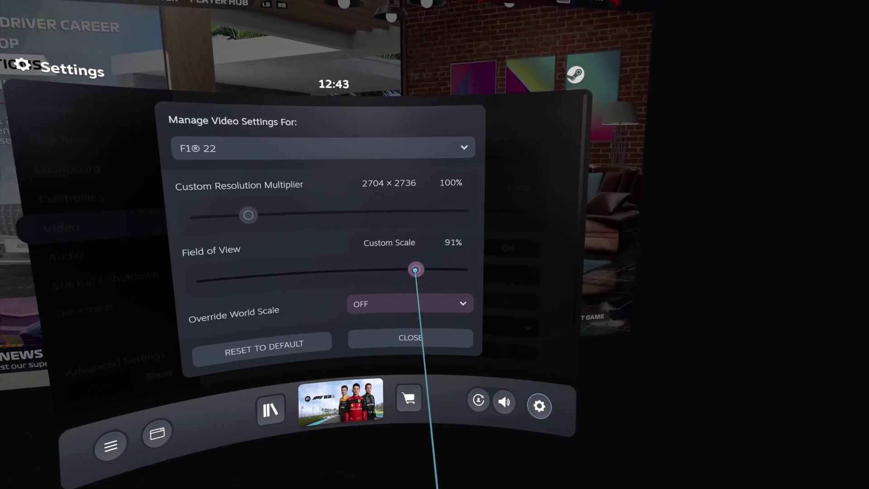
pyautogui.moveTo(415, 270); pyautogui.dragTo(520, 265)
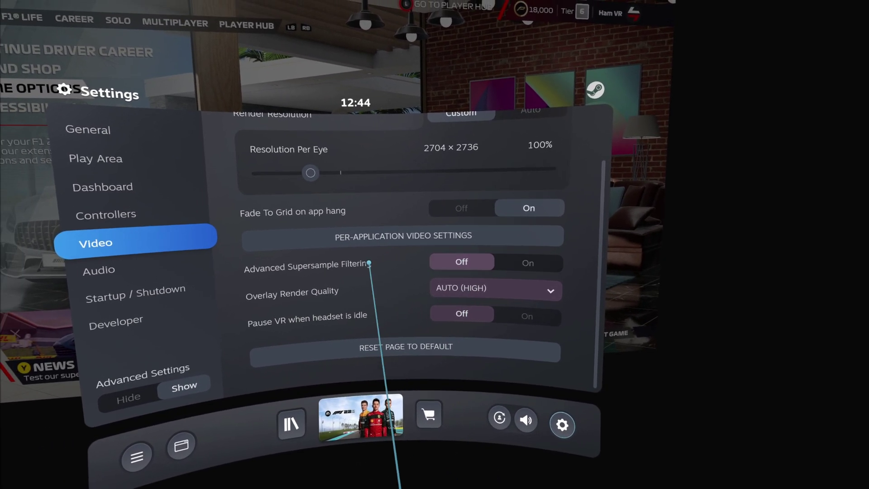
# Leave the SteamVR Video page and return to the running F1 22 game.
pyautogui.scroll(2, 444, 267)
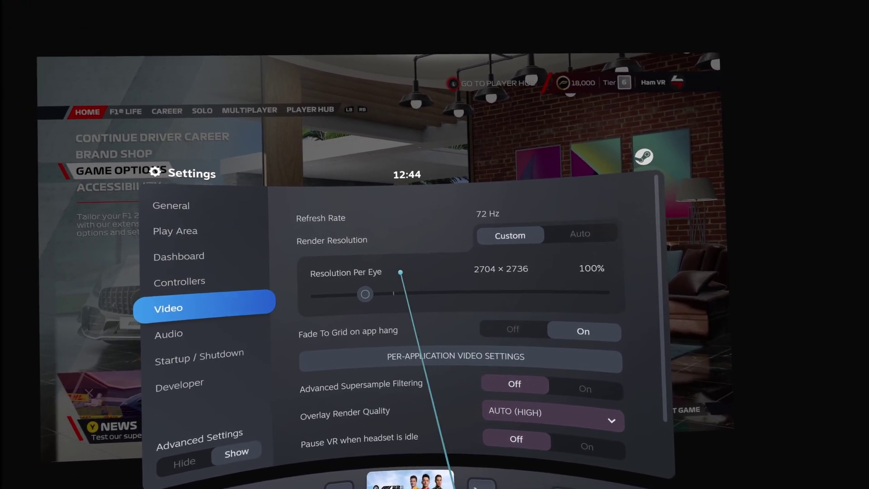
pyautogui.scroll(-3, 393, 271)
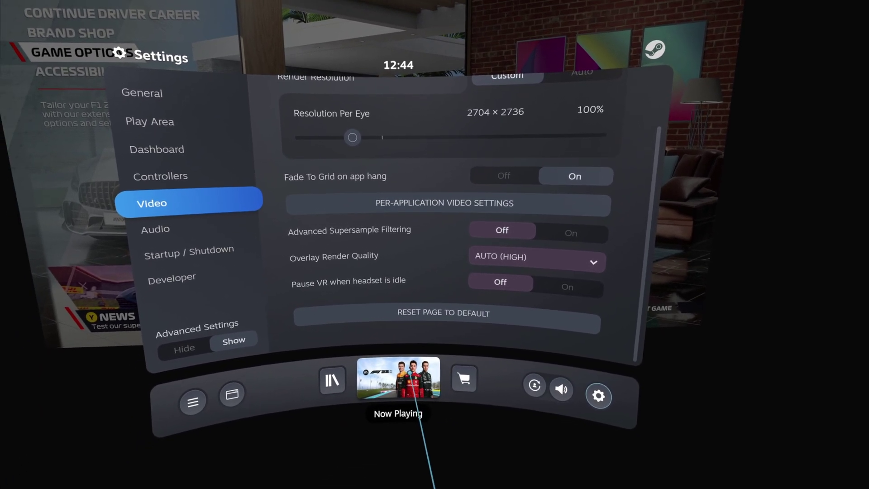
pyautogui.click(413, 396)
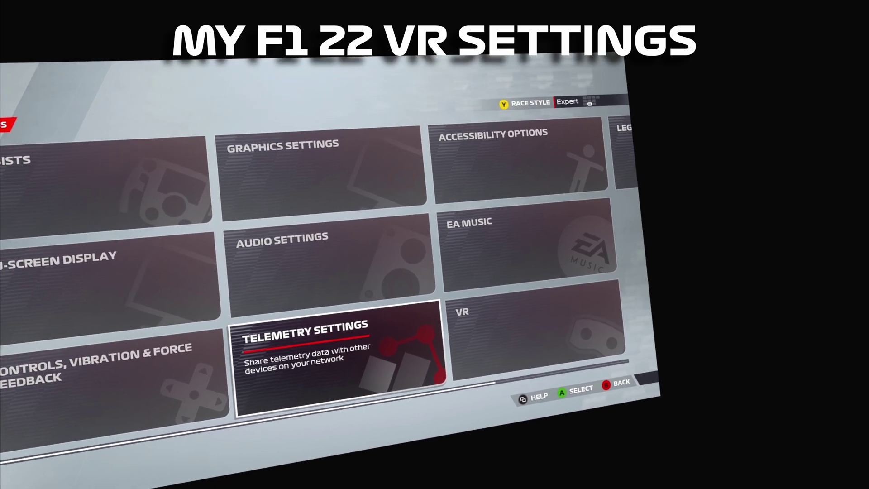
# Look through F1 22's VR settings down to Motion Blur, then back out to Game Options.
pyautogui.press('Right')
pyautogui.press('Return')
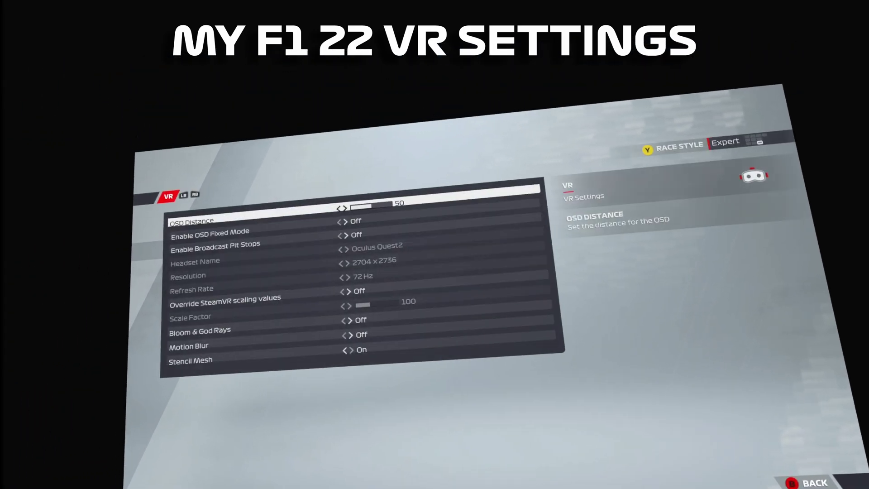
pyautogui.press('Down')
pyautogui.press('Down')
pyautogui.press('Down')
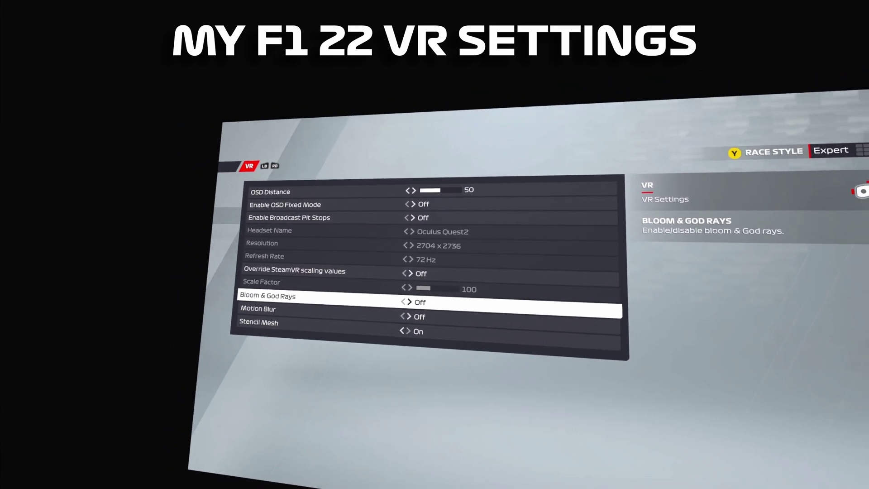
pyautogui.press('Down')
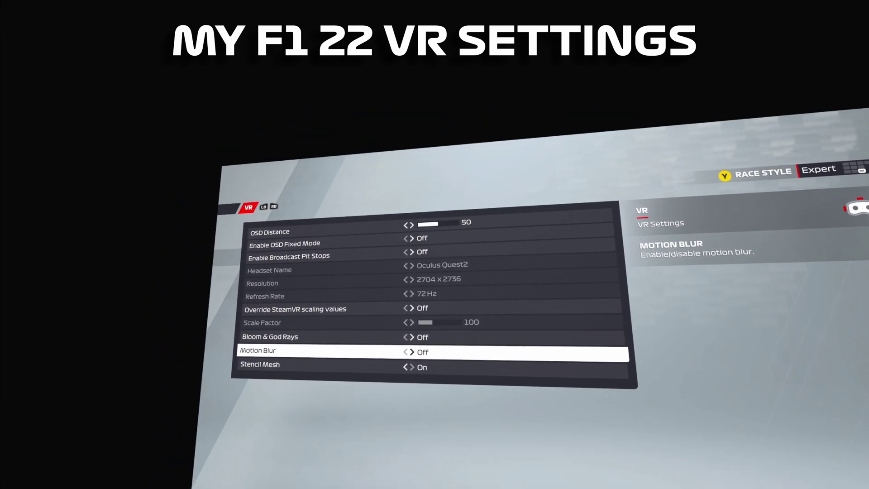
pyautogui.press('Up')
pyautogui.press('Up')
pyautogui.press('Up')
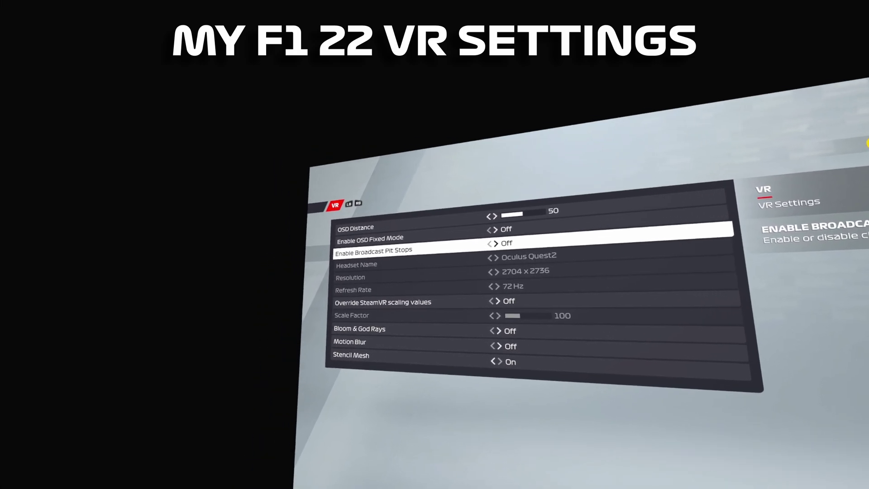
pyautogui.press('Escape')
pyautogui.press('Return')
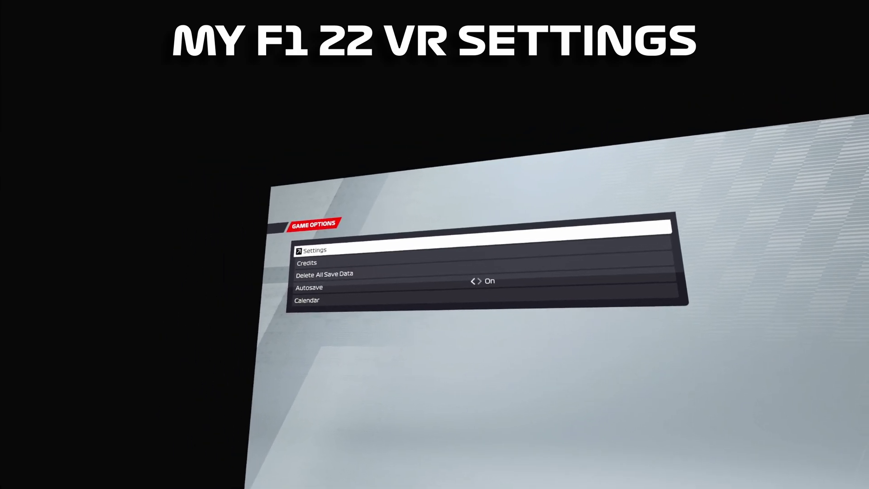
# Open F1 22 Graphics Settings and lower Texture Streaming from Medium to Low.
pyautogui.press('Right')
pyautogui.press('Return')
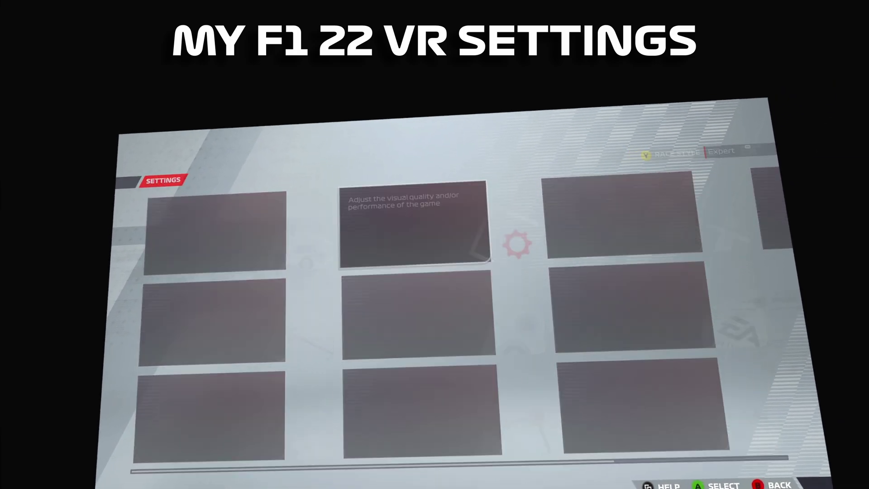
pyautogui.press('Down')
pyautogui.press('Down')
pyautogui.press('Down')
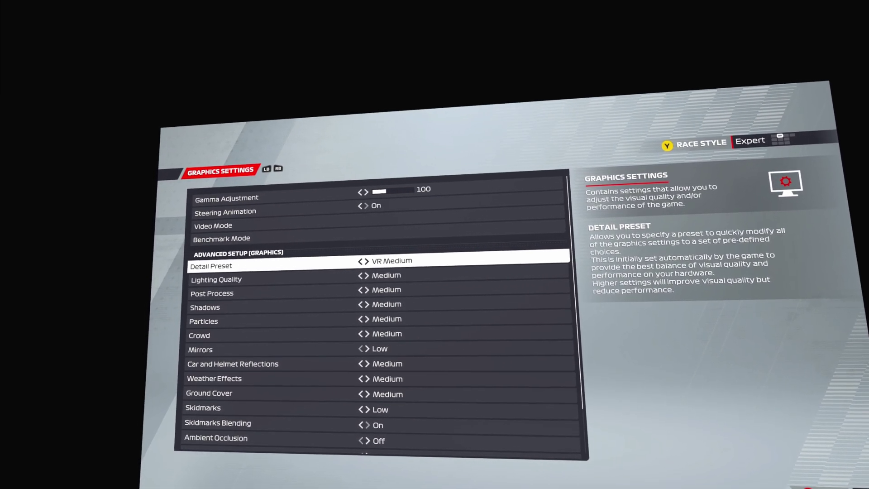
pyautogui.press('Down')
pyautogui.press('Down')
pyautogui.press('Down')
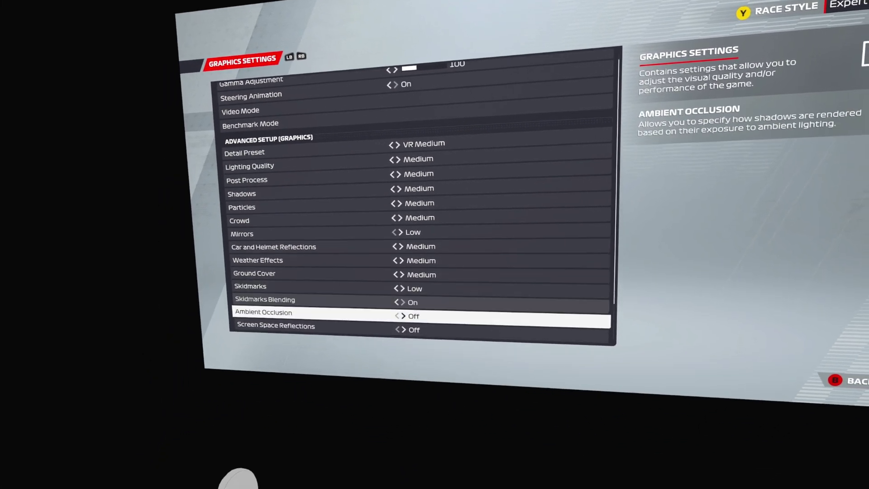
pyautogui.press('Down')
pyautogui.press('Down')
pyautogui.press('Down')
pyautogui.press('Left')
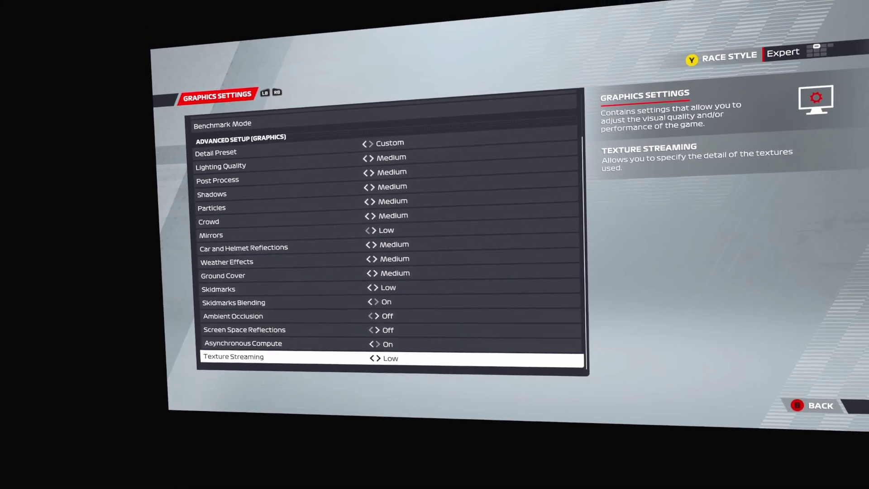
# Change the Detail Preset and drop Texture Streaming to Ultra Low, leaving a Custom preset.
pyautogui.press('Up')
pyautogui.press('Up')
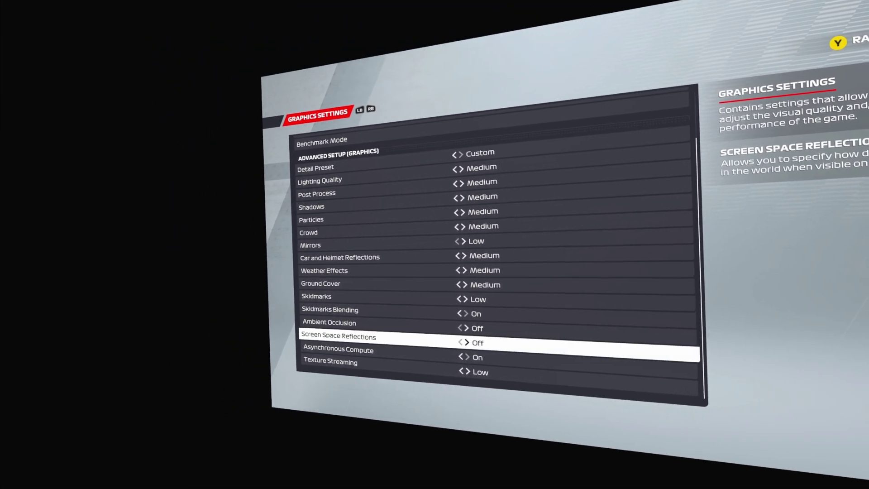
pyautogui.press('Up')
pyautogui.press('Up')
pyautogui.press('Up')
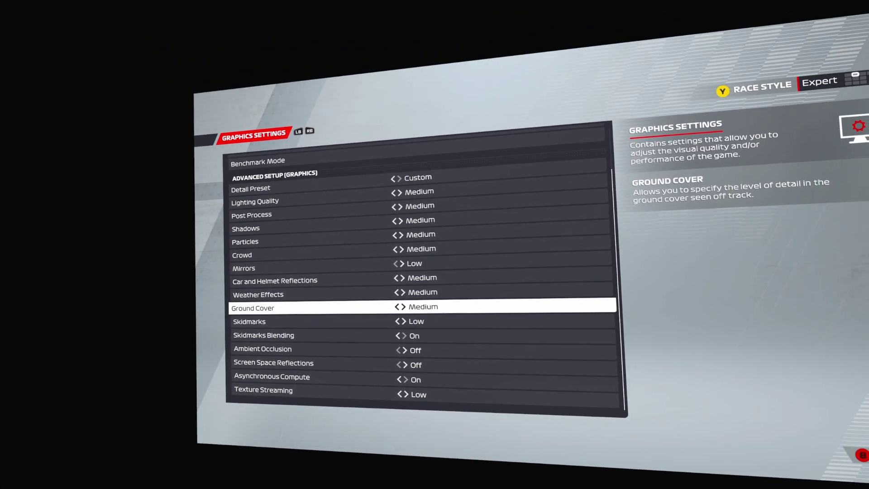
pyautogui.press('Up')
pyautogui.press('Up')
pyautogui.press('Up')
pyautogui.press('Up')
pyautogui.press('Up')
pyautogui.press('Up')
pyautogui.press('Up')
pyautogui.press('Up')
pyautogui.press('Down')
pyautogui.press('Down')
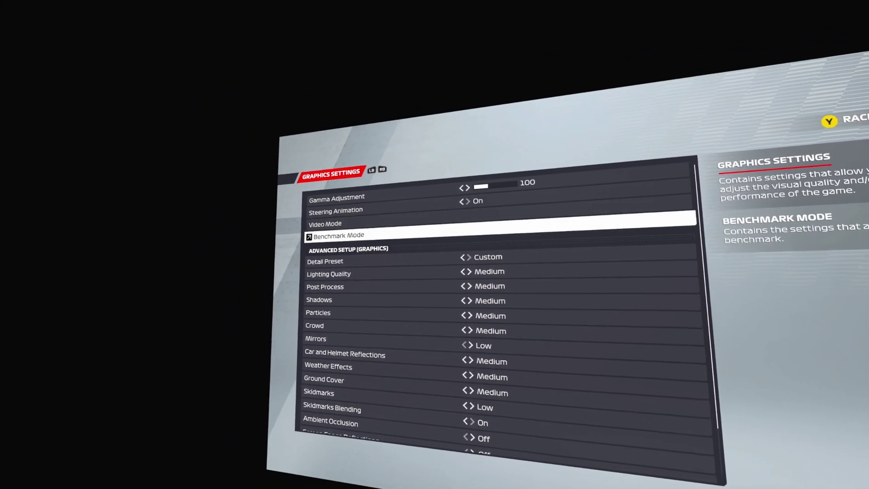
pyautogui.press('Down')
pyautogui.press('Down')
pyautogui.press('Up')
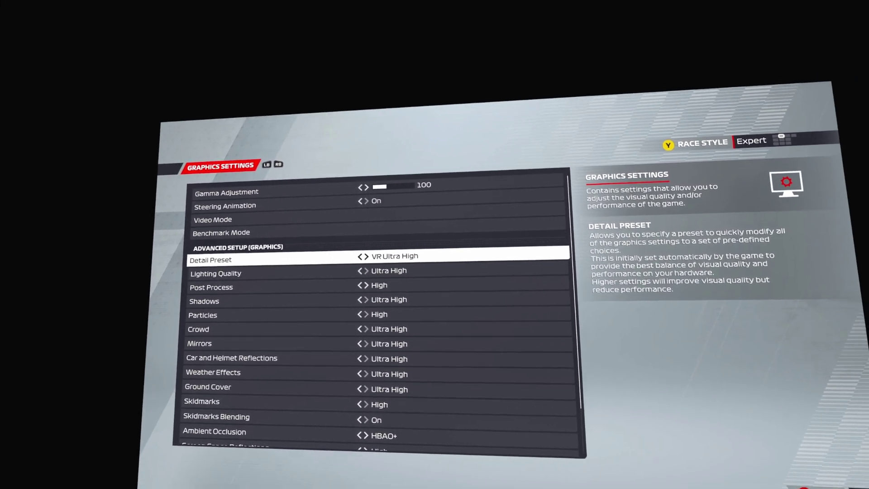
pyautogui.press('Left')
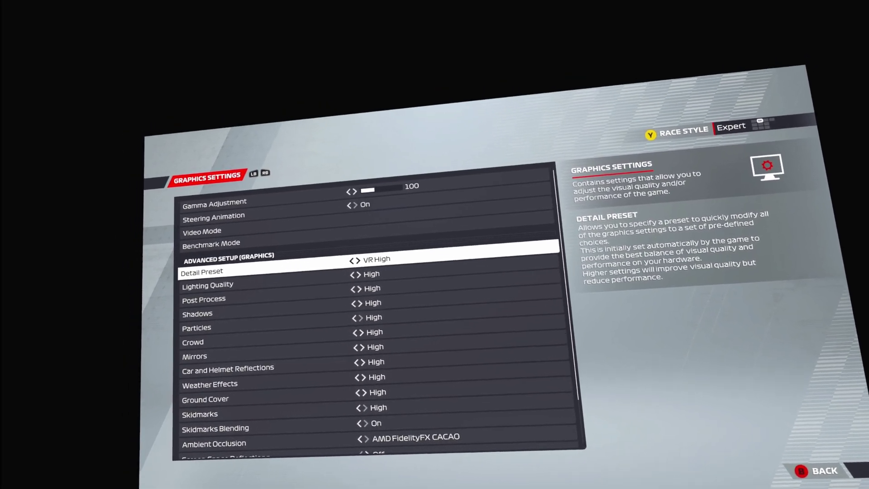
pyautogui.press('Down')
pyautogui.press('Down')
pyautogui.press('Down')
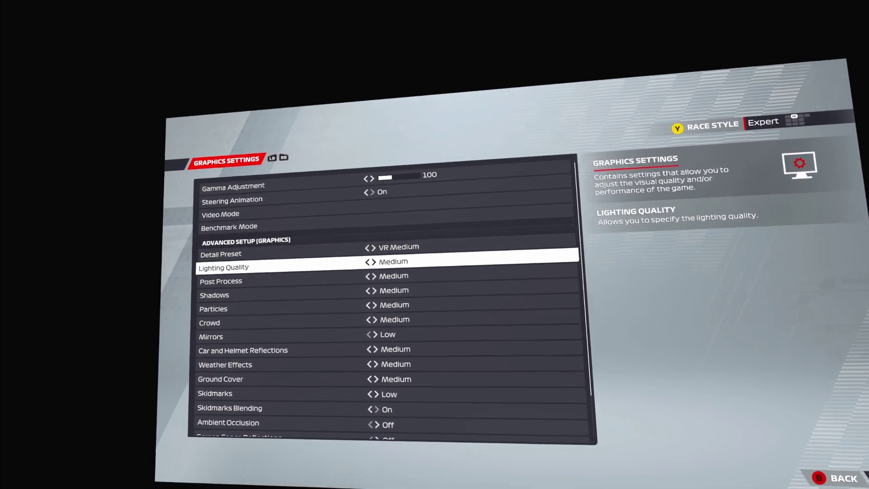
pyautogui.press('Left')
pyautogui.press('Left')
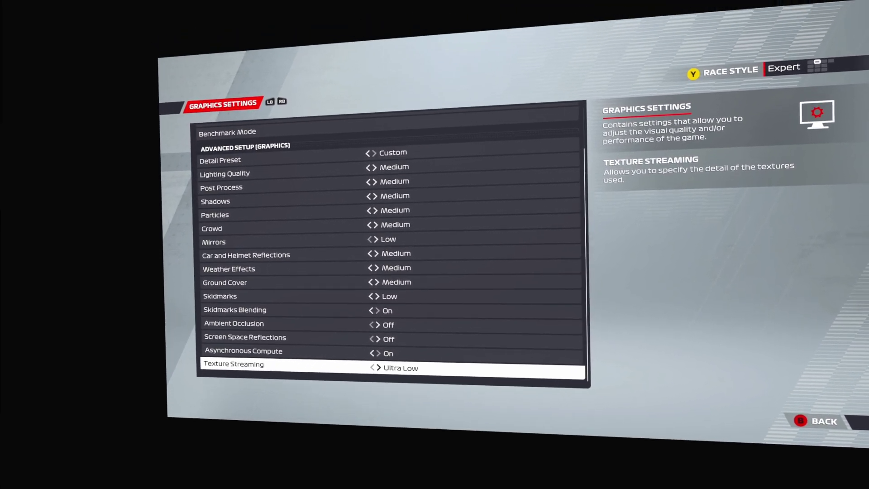
pyautogui.press('Up')
pyautogui.press('Up')
pyautogui.press('Up')
pyautogui.press('Up')
pyautogui.press('Up')
pyautogui.press('Up')
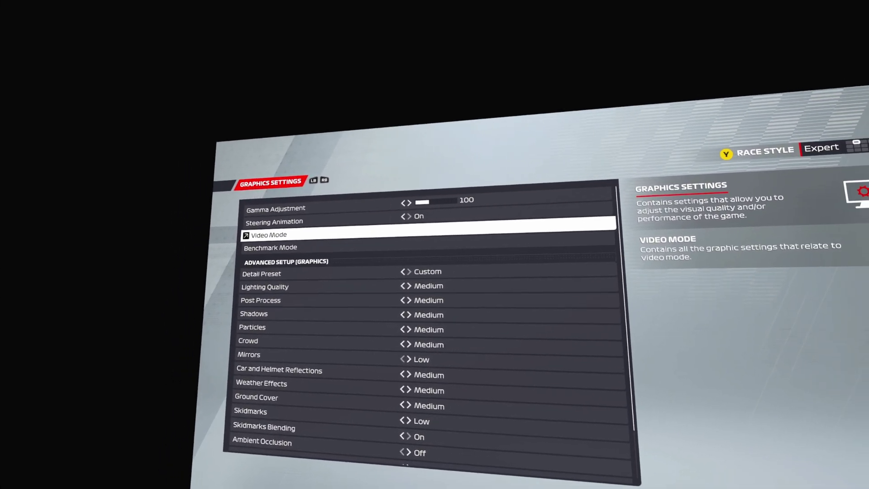
# In Video Mode, switch Anti-Aliasing away from NVIDIA DLSS.
pyautogui.press('Return')
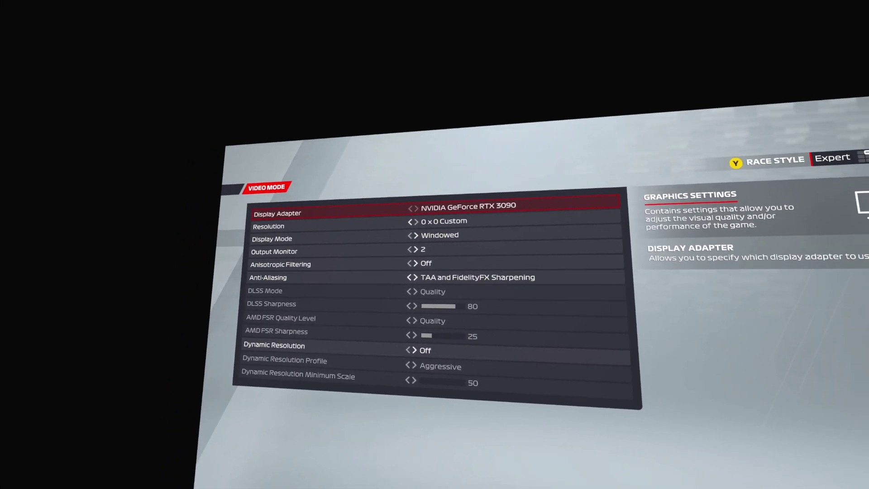
pyautogui.press('Down')
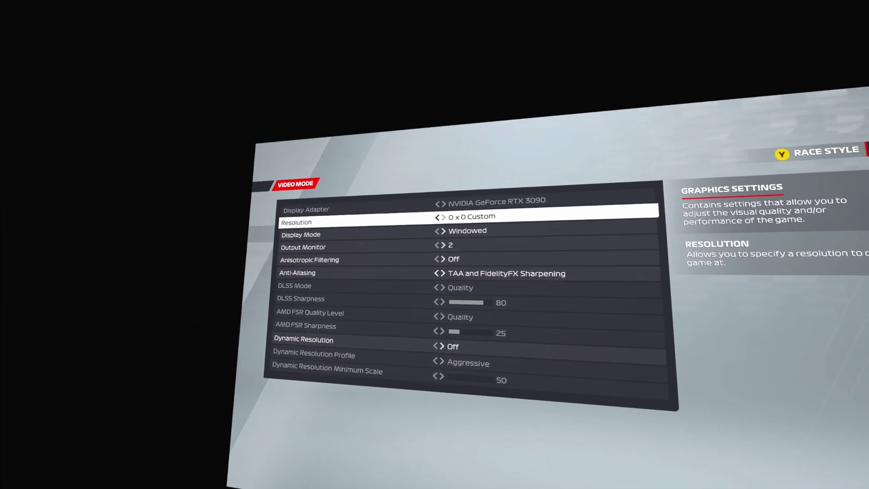
pyautogui.press('Down')
pyautogui.press('Down')
pyautogui.press('Down')
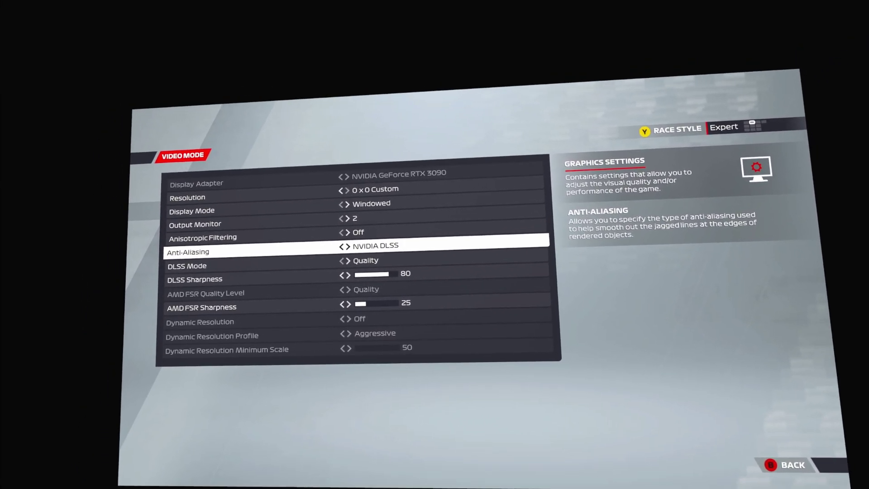
pyautogui.press('Left')
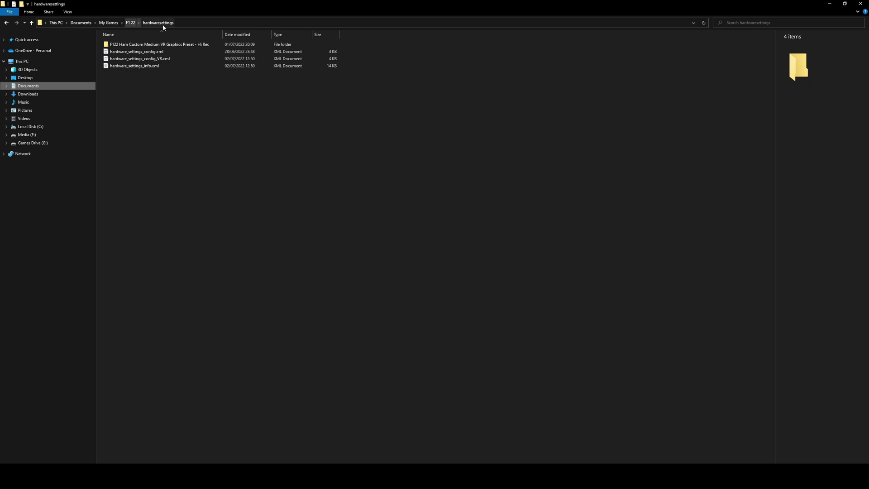
# Open hardware_settings_config_VR.xml in a widened Notepad window and set the antialiasing taa value to false.
pyautogui.rightClick(165, 62)
pyautogui.click(138, 74)
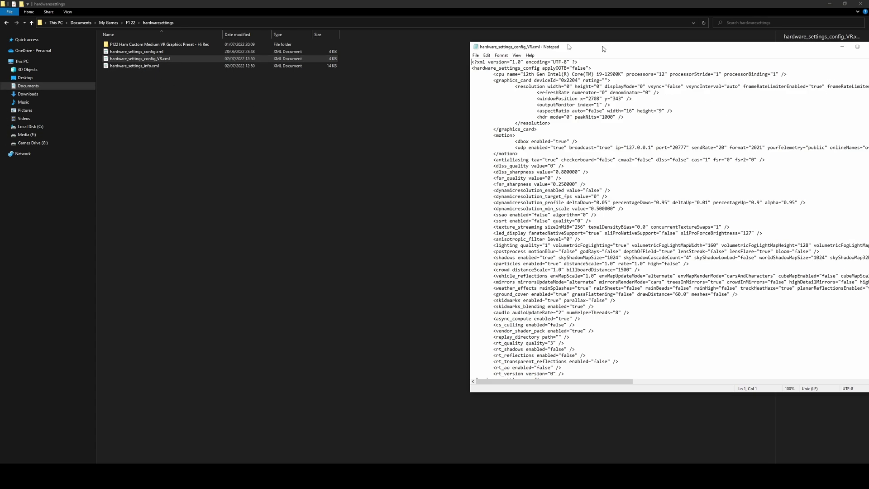
pyautogui.moveTo(602, 45)
pyautogui.mouseDown()
pyautogui.moveTo(300, 74)
pyautogui.moveTo(321, 105)
pyautogui.mouseUp()
pyautogui.moveTo(596, 205); pyautogui.dragTo(719, 205)
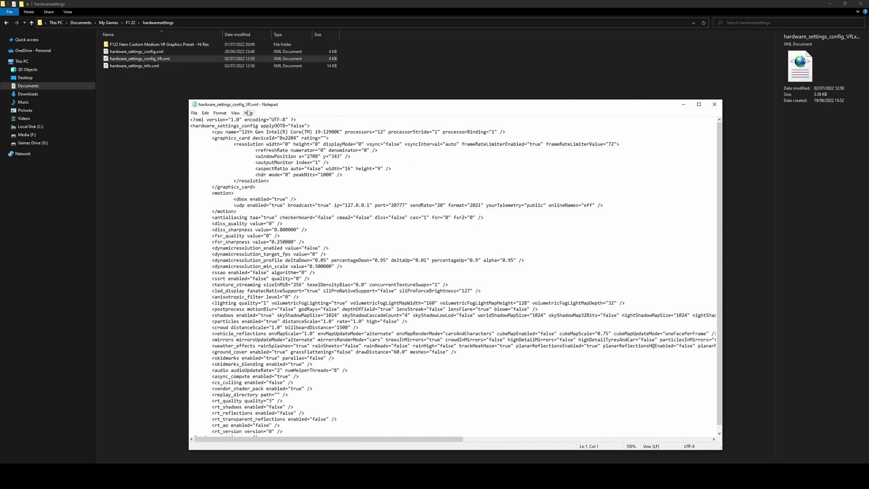
pyautogui.doubleClick(360, 144)
pyautogui.write('fals')
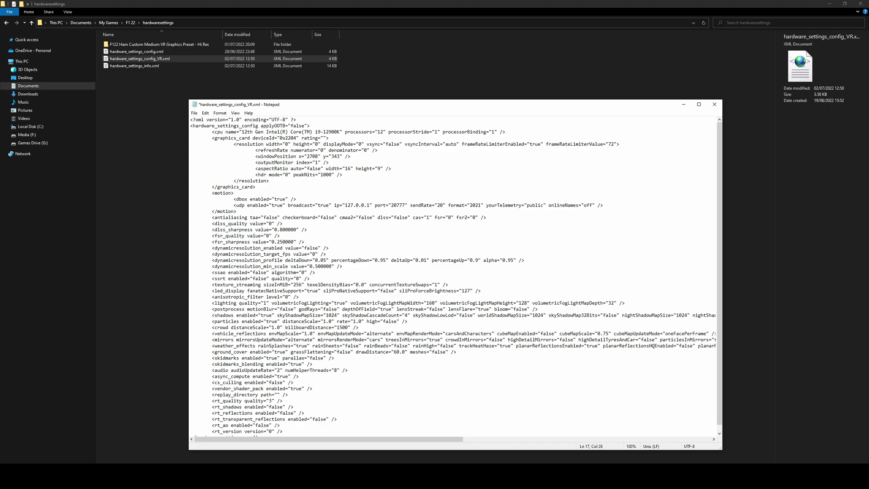
pyautogui.click(163, 45)
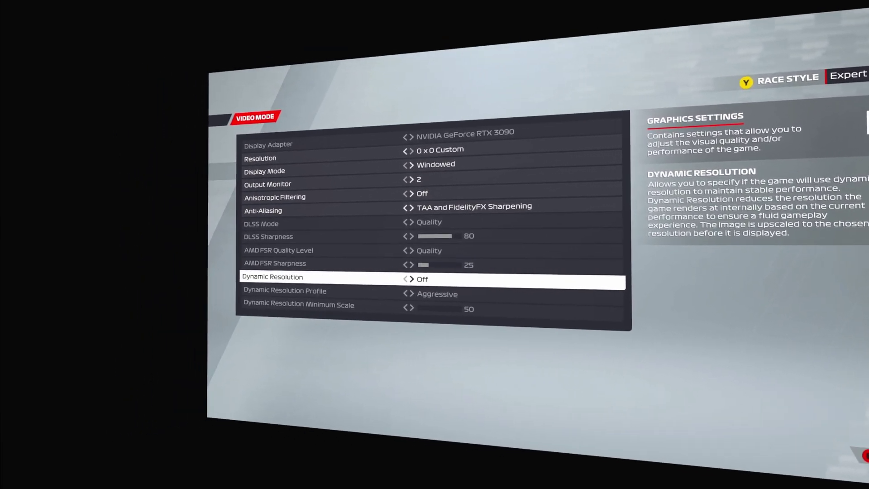
# Leave Video Mode for the graphics settings list and highlight Benchmark Mode.
pyautogui.press('Down')
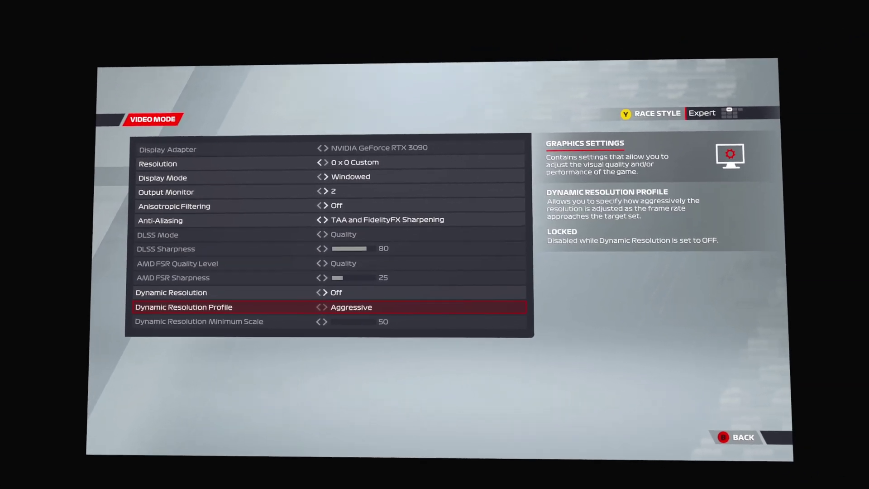
pyautogui.press('Up')
pyautogui.press('Up')
pyautogui.press('Up')
pyautogui.press('Up')
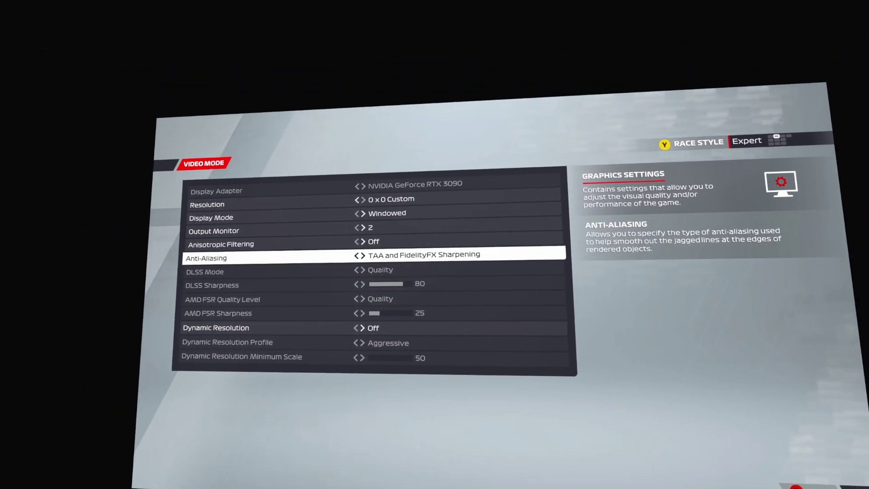
pyautogui.press('Escape')
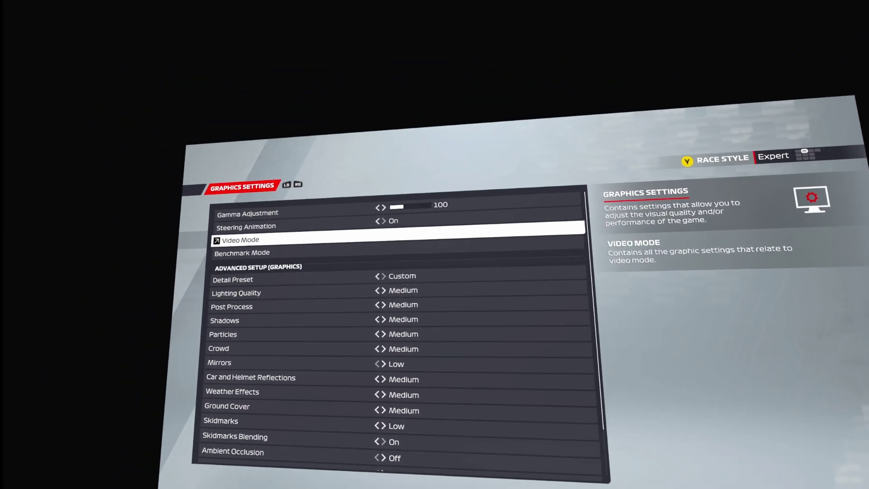
pyautogui.press('Down')
pyautogui.press('Down')
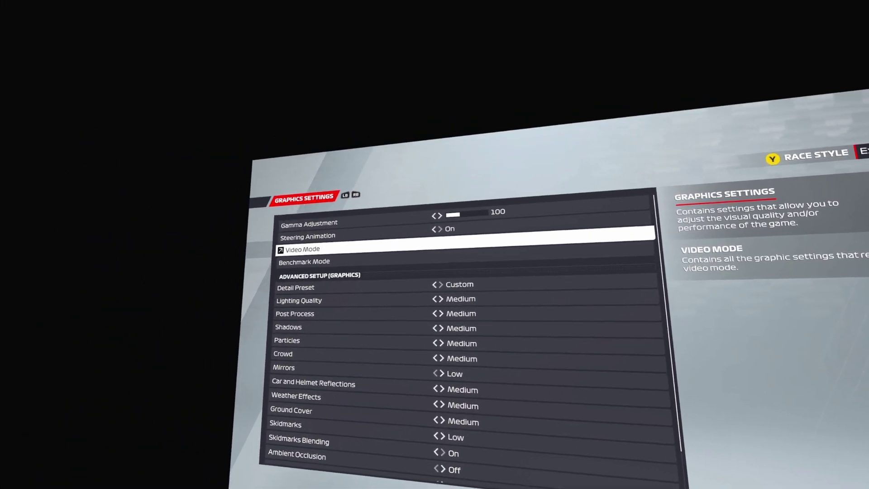
pyautogui.press('Down')
# Enter Benchmark Mode: one lap at Miami, Clear (Dry) weather, FPS counter on.
pyautogui.press('Return')
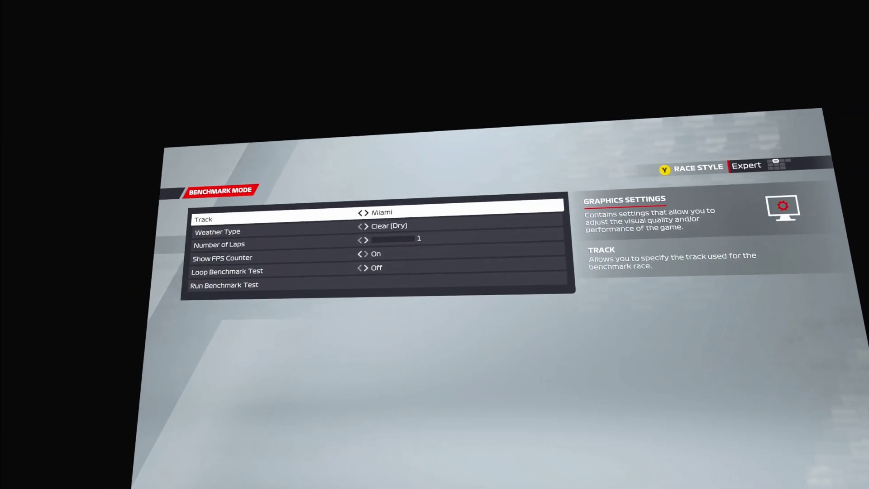